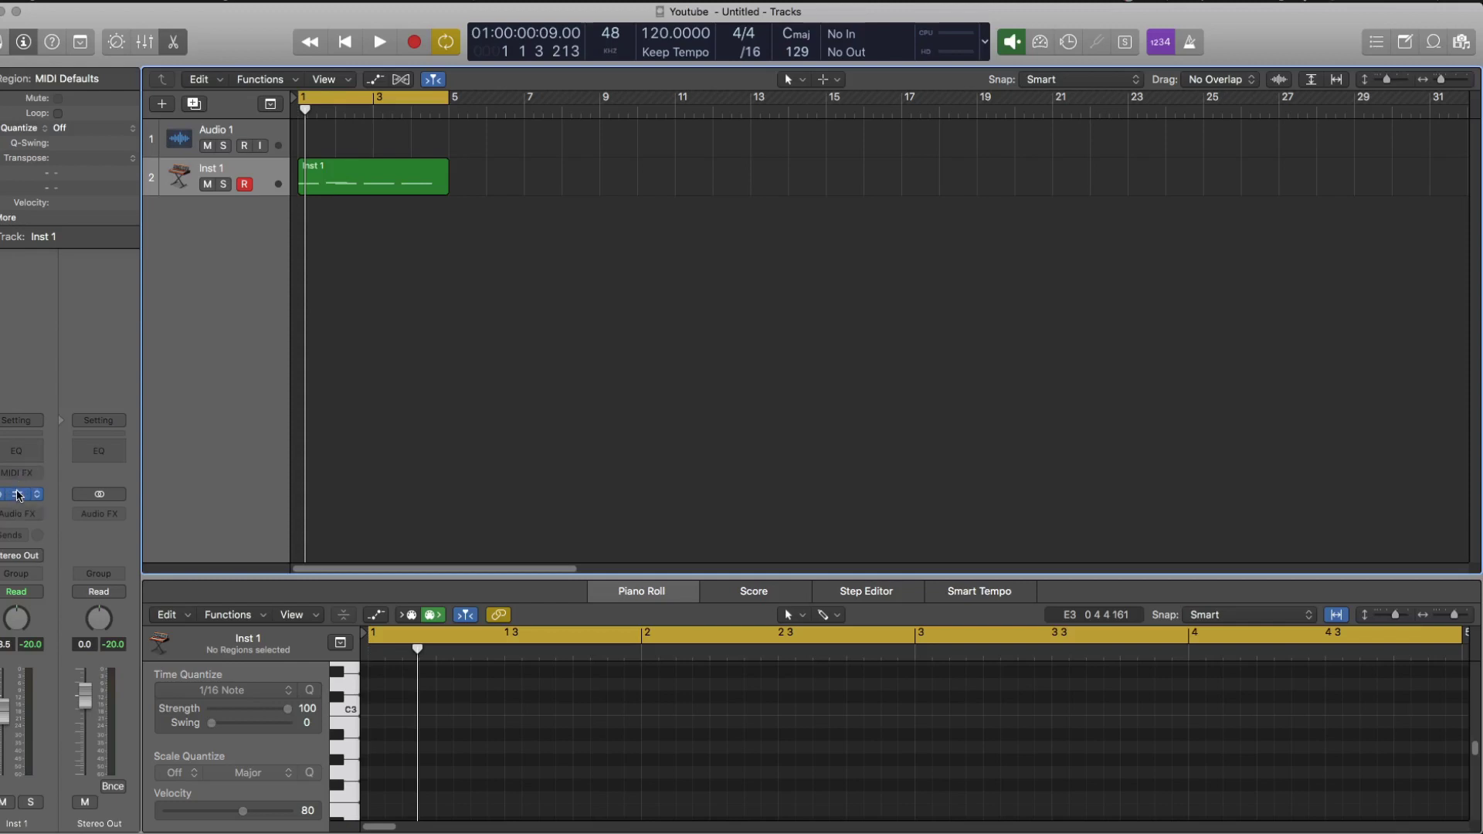
Step: Open Retro Synth on Inst 1 and play the melody region once through its Factory Default patch
click(19, 493)
drag(974, 50, 1000, 109)
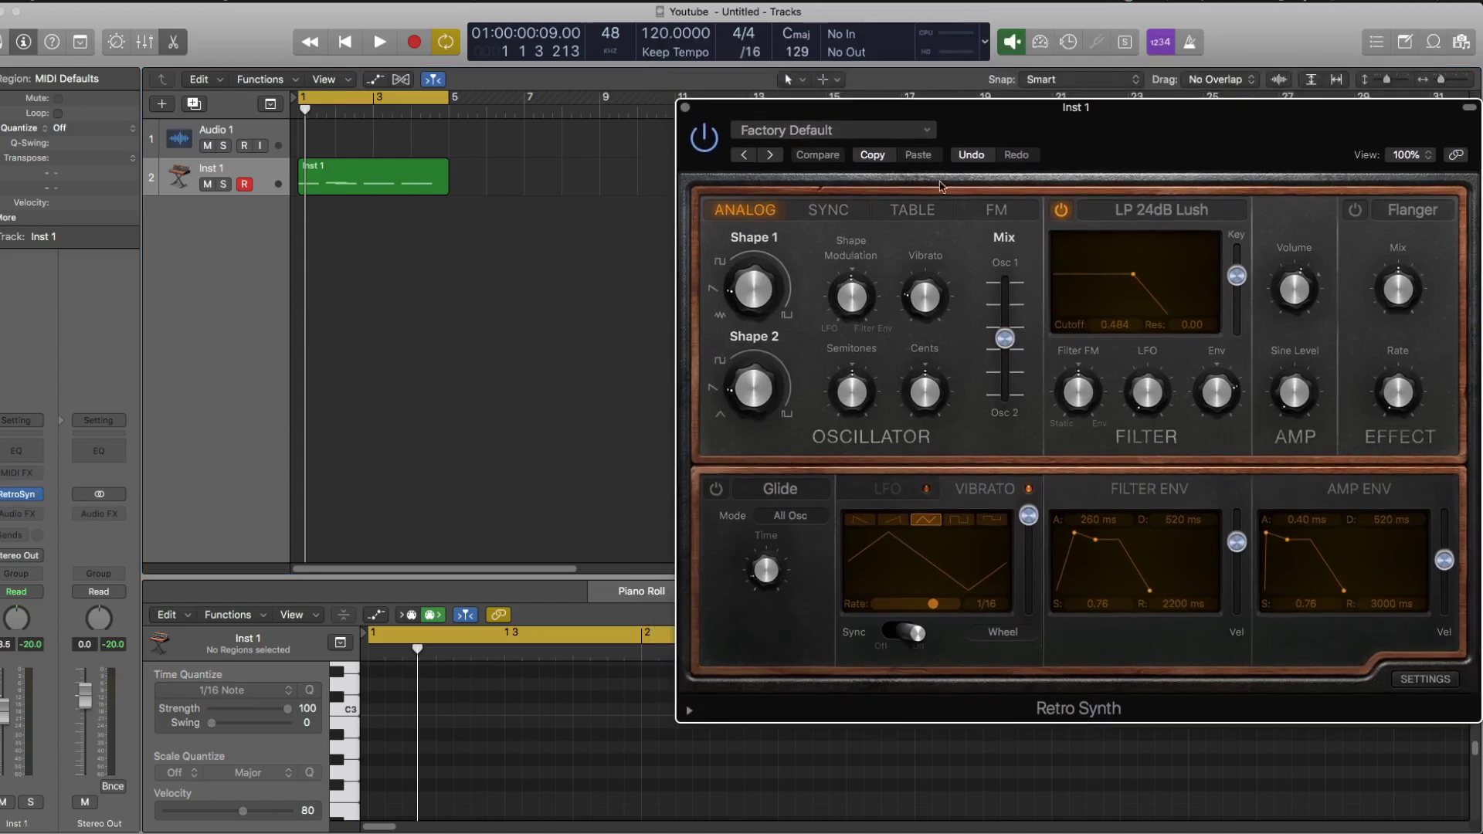
click(385, 190)
key(space)
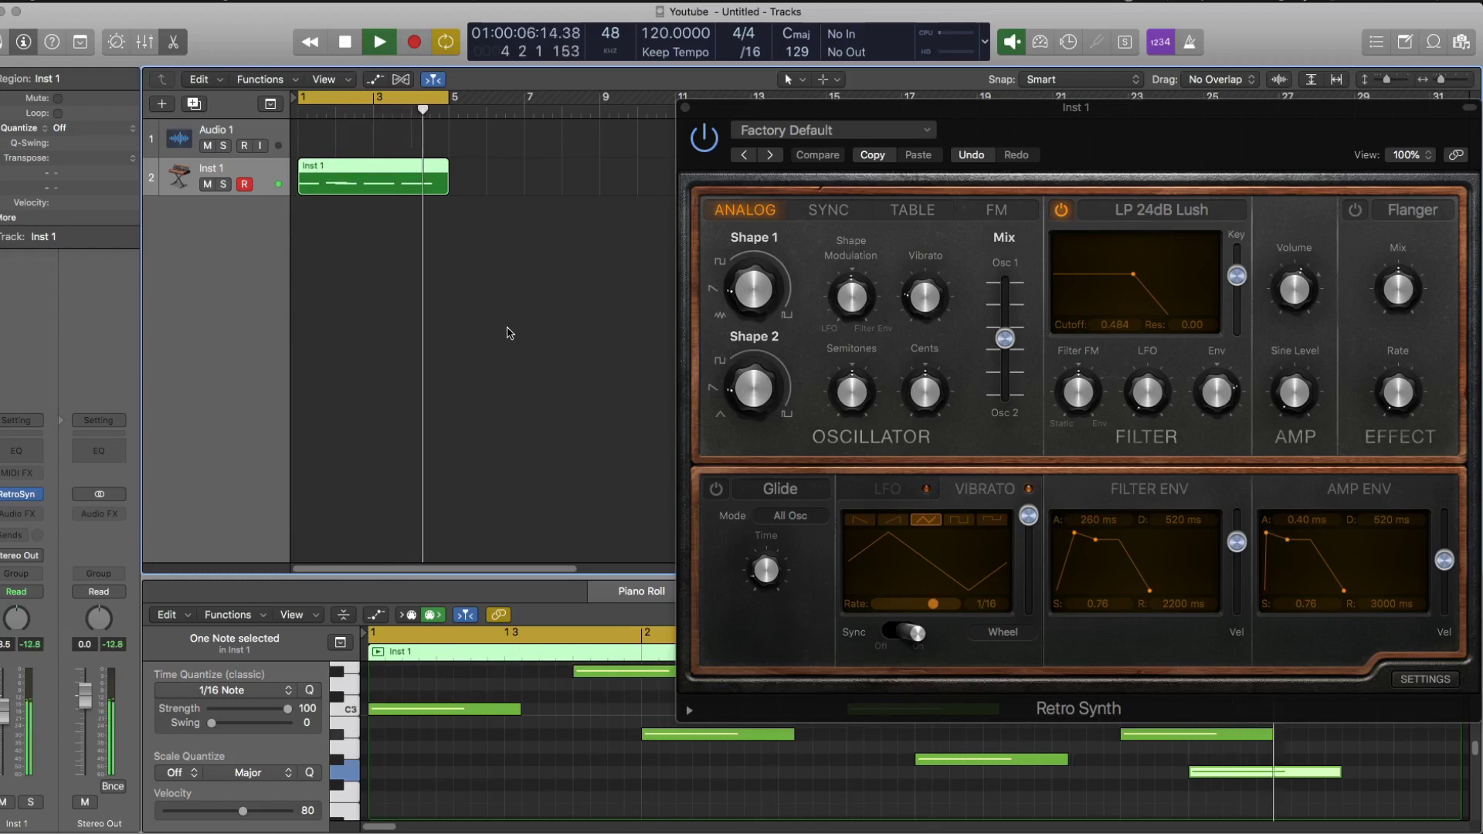
key(space)
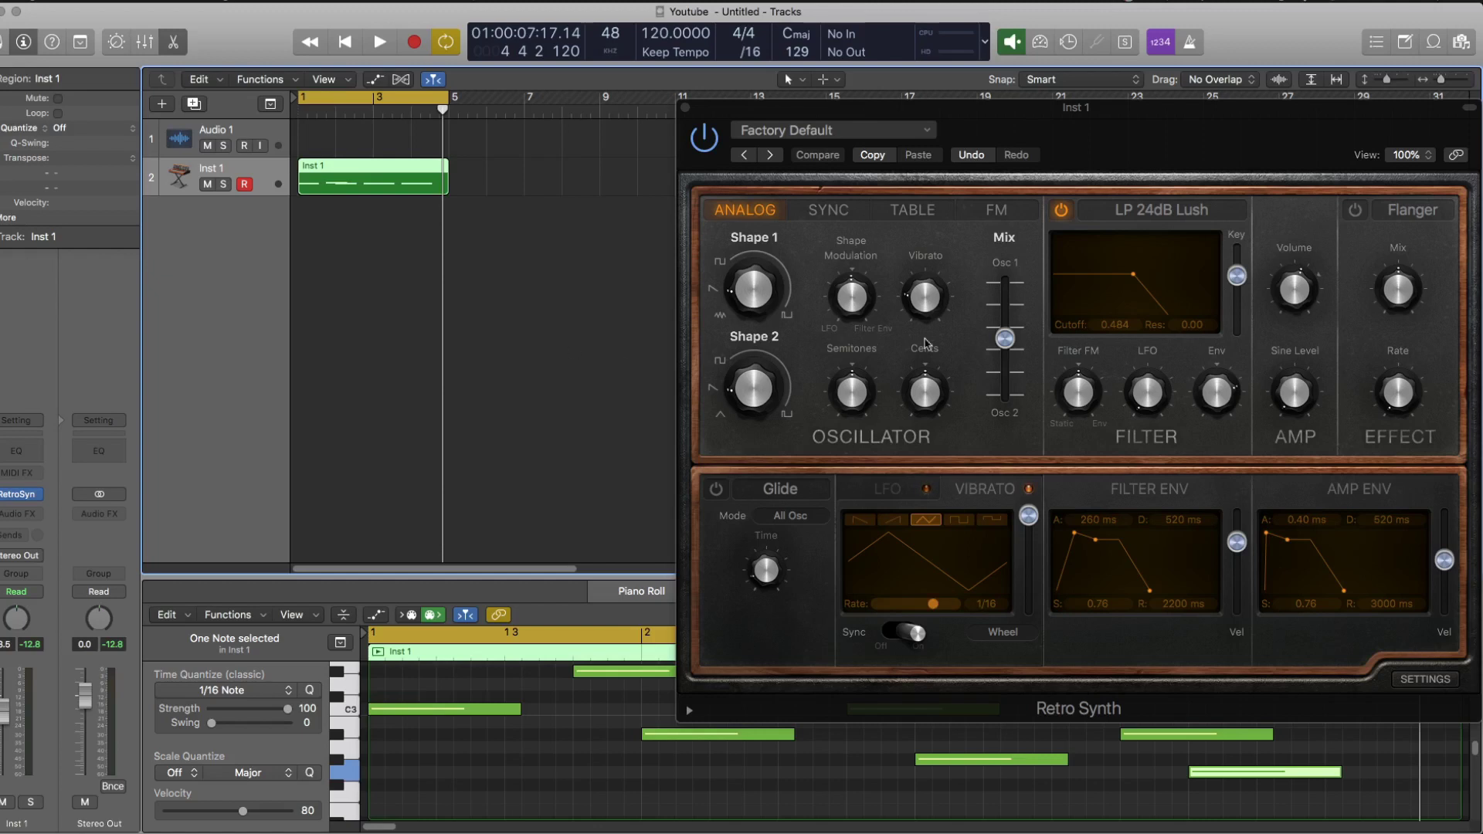
Step: Keep vibrato on the mod wheel and audition depths 0.56, 0.71, then 0.96 during playback
mouse_move(1035, 539)
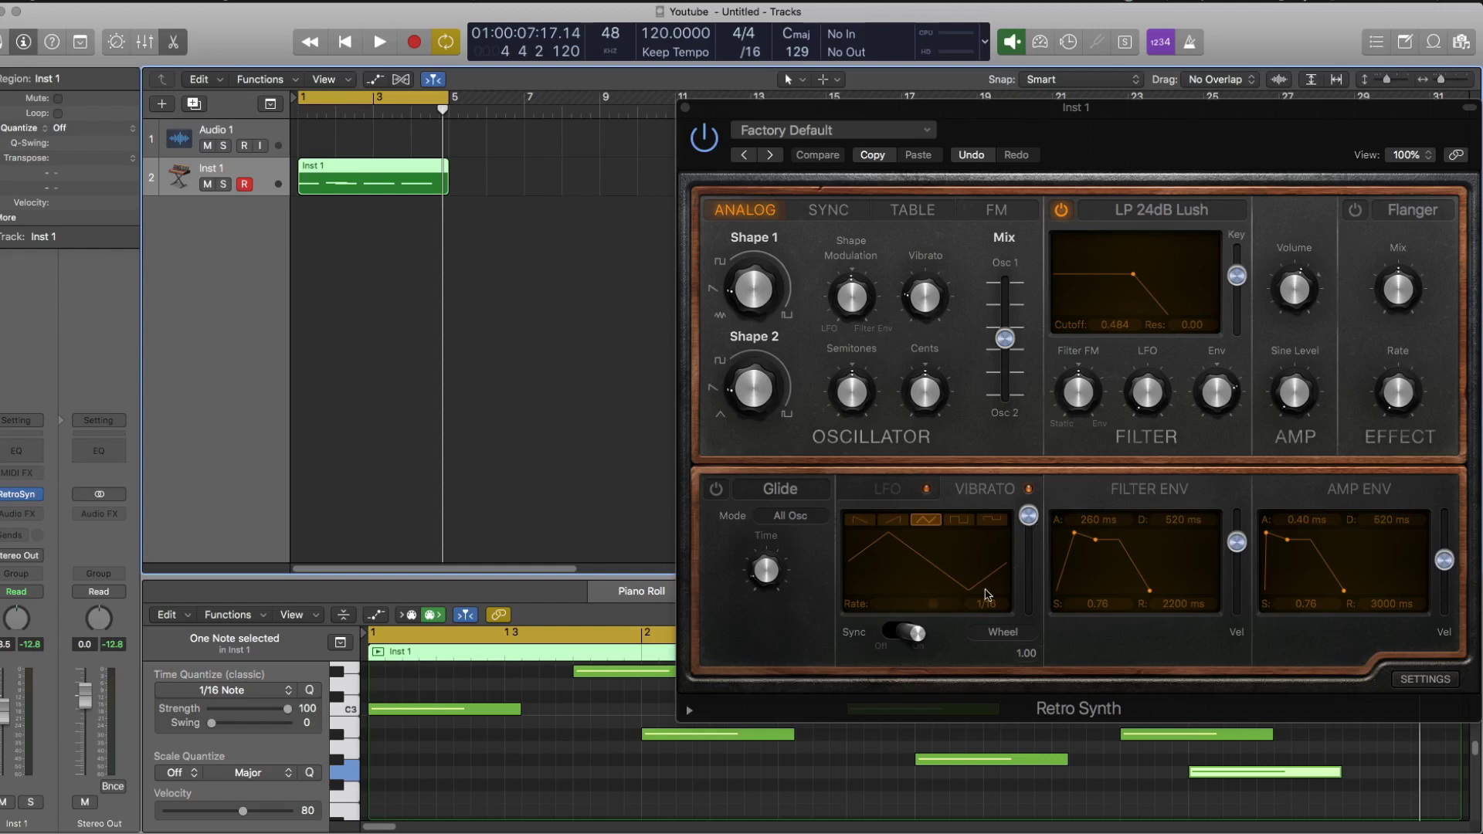
click(1002, 634)
click(1001, 635)
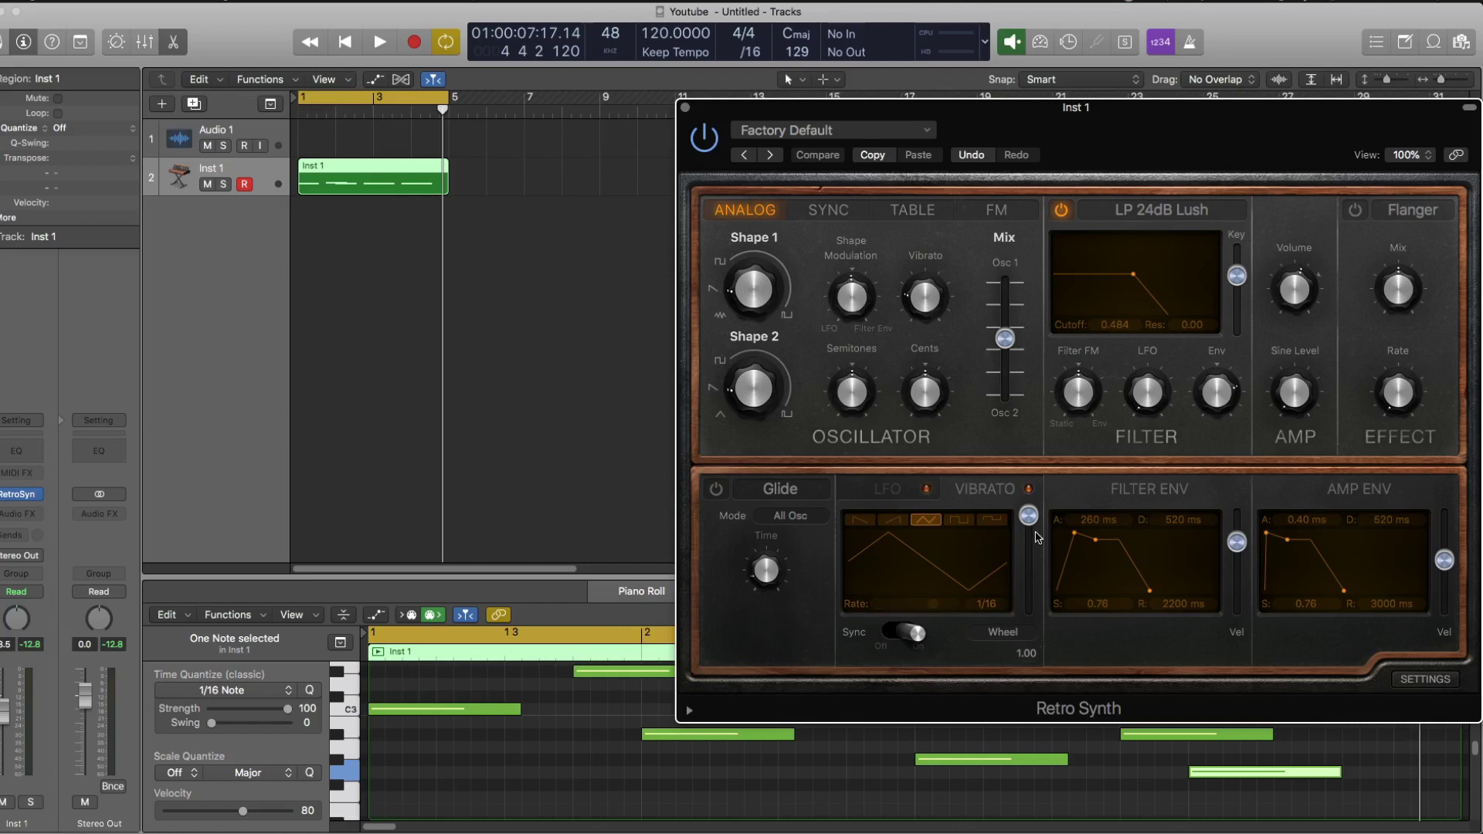
drag(1028, 515, 1032, 562)
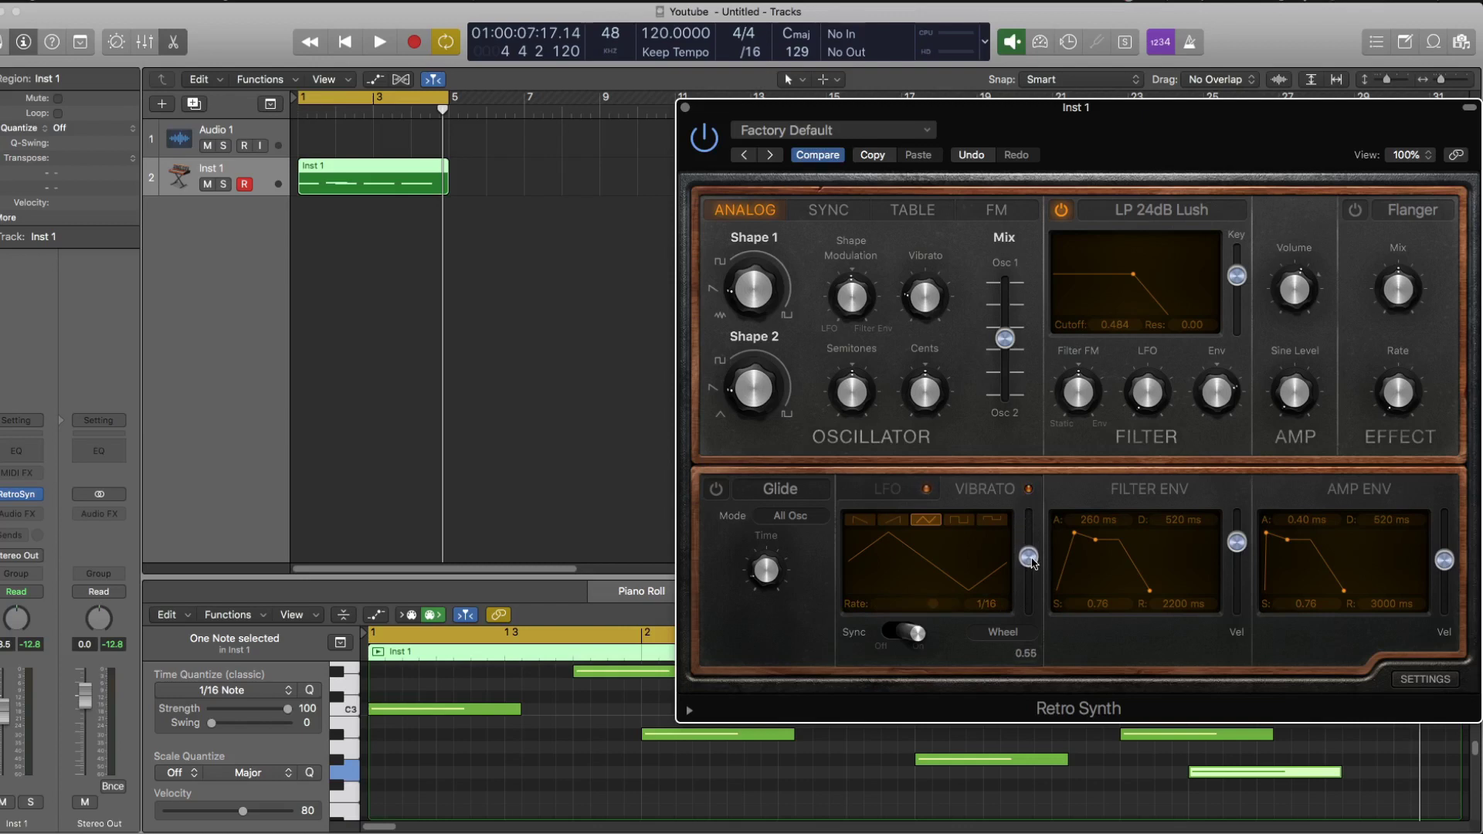
key(space)
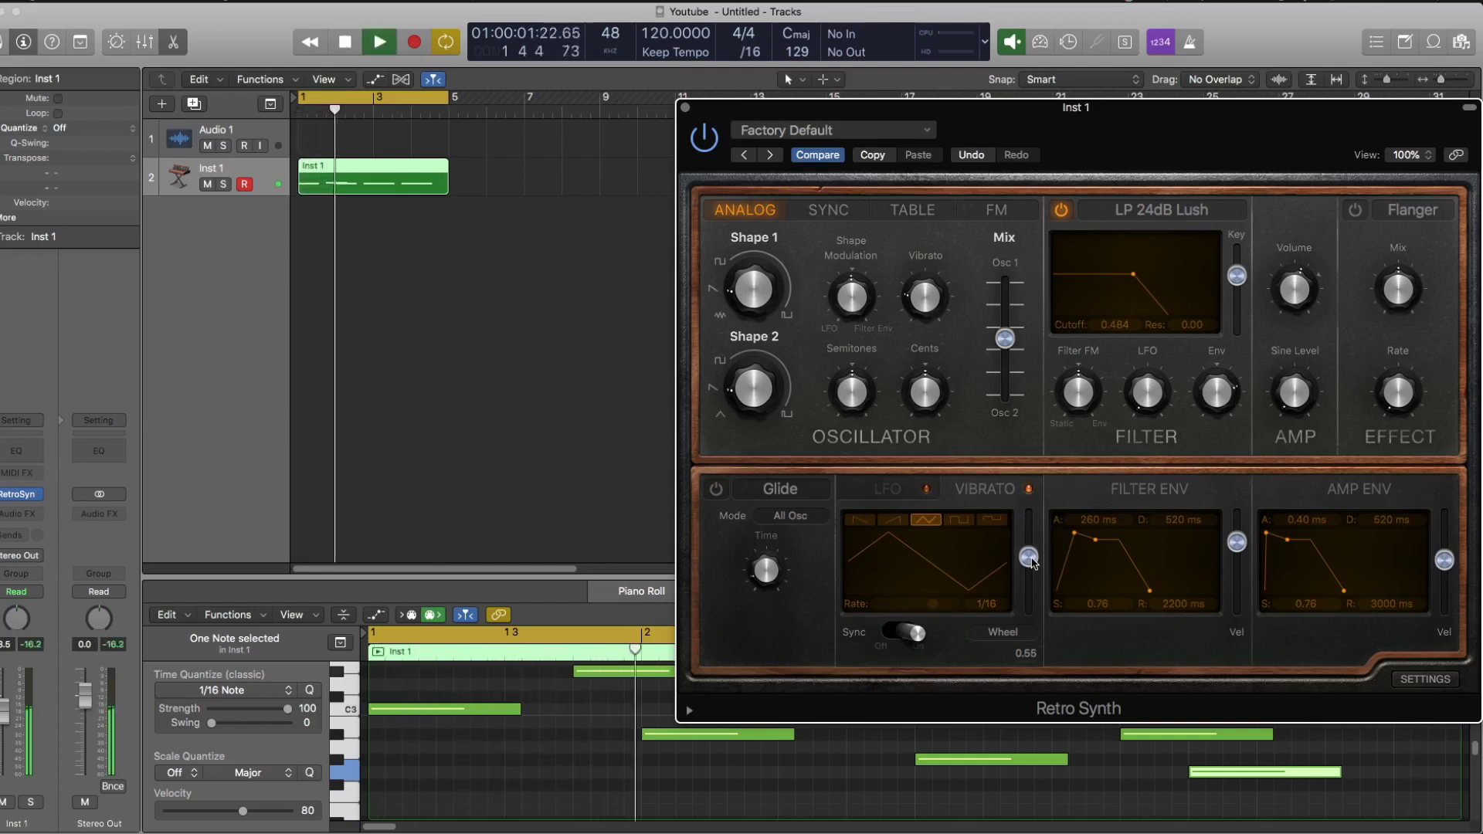
key(space)
drag(1032, 563, 1032, 511)
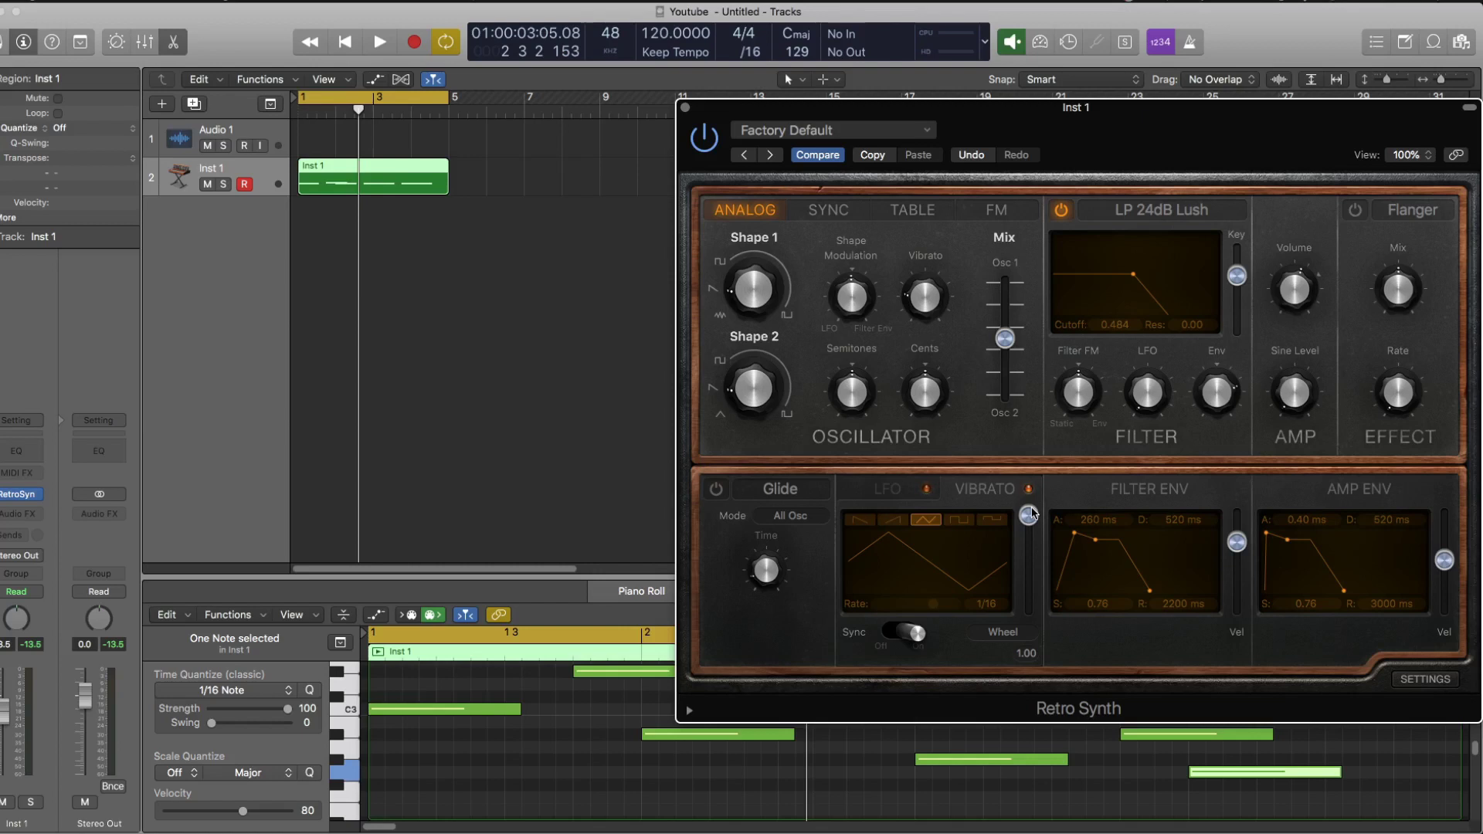
key(space)
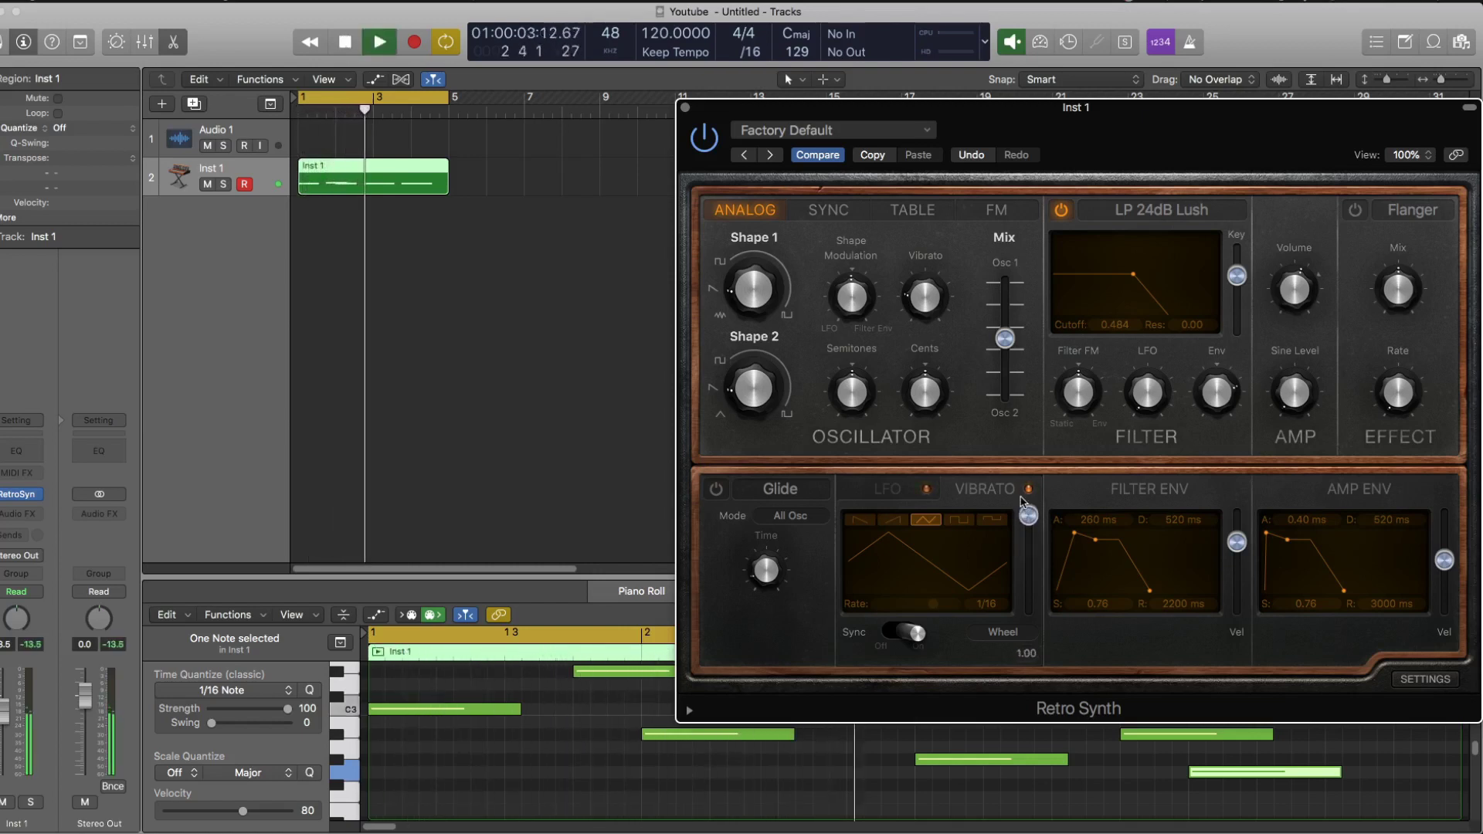
mouse_move(1024, 511)
mouse_down()
mouse_move(1021, 556)
mouse_move(1018, 510)
mouse_up()
key(space)
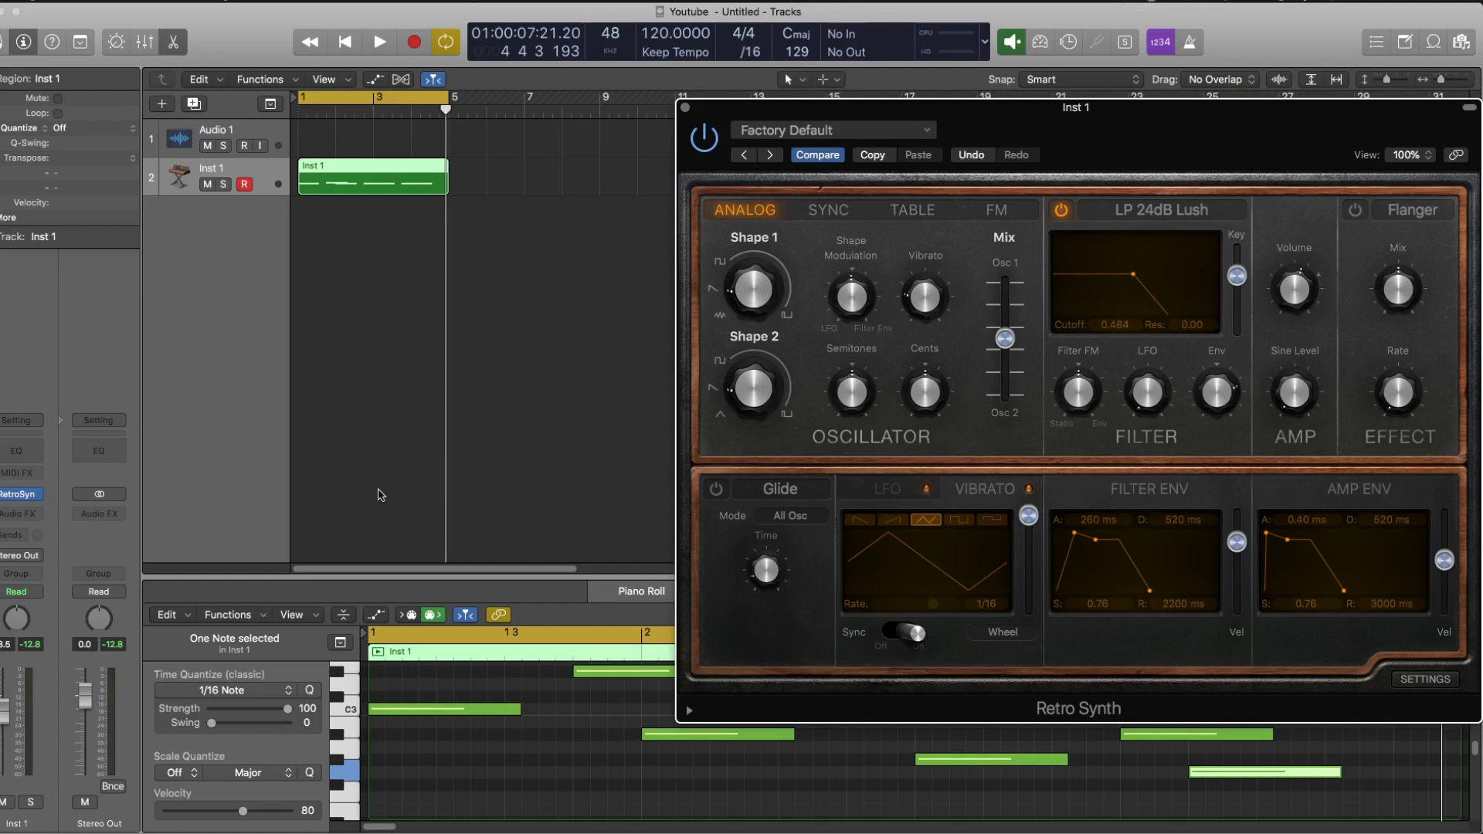
Step: Insert a Modulator MIDI effect on Inst 1 and move its window down and right
mouse_move(25, 500)
click(34, 480)
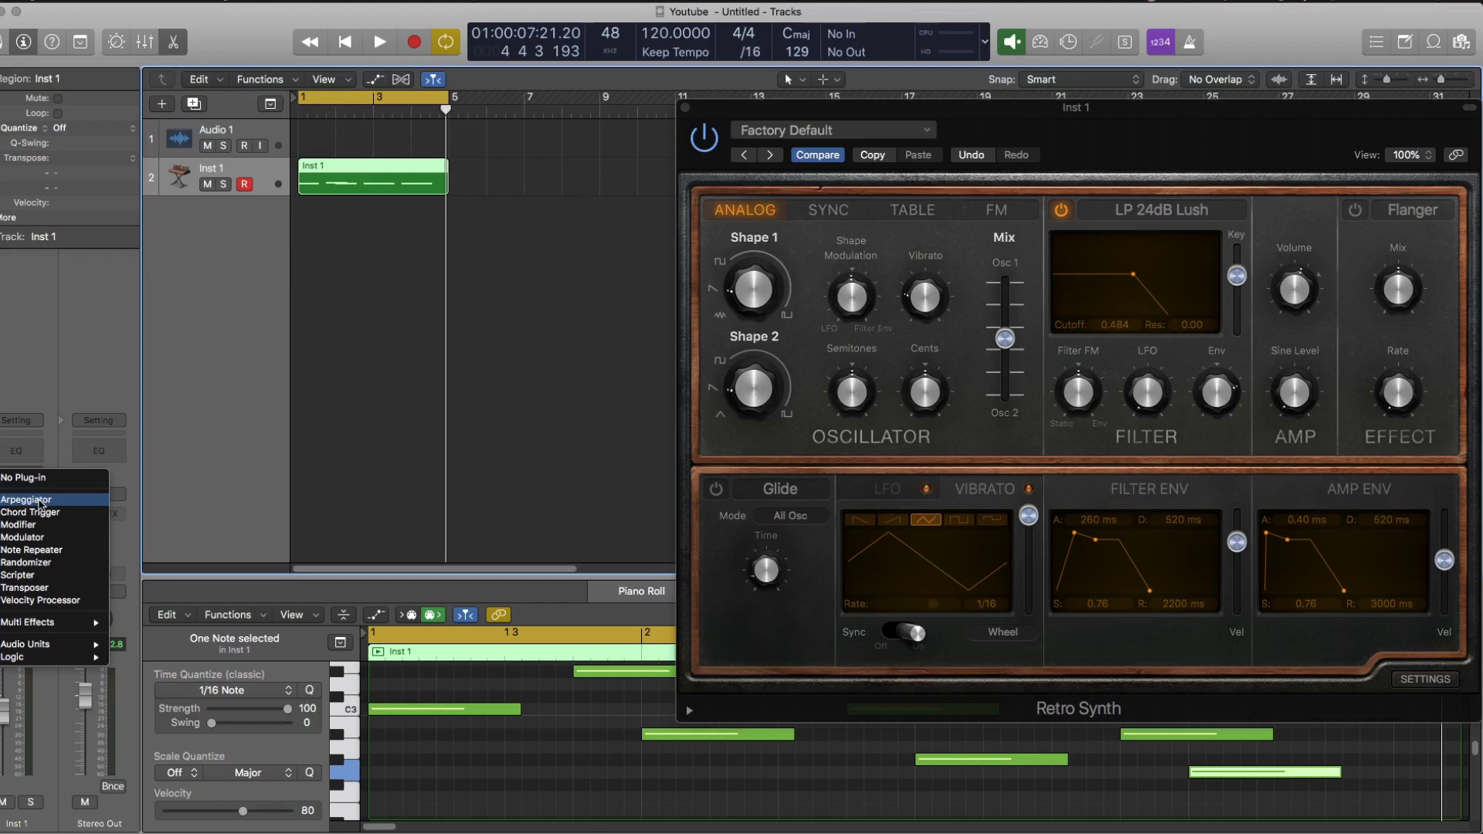
click(45, 537)
drag(309, 28, 388, 109)
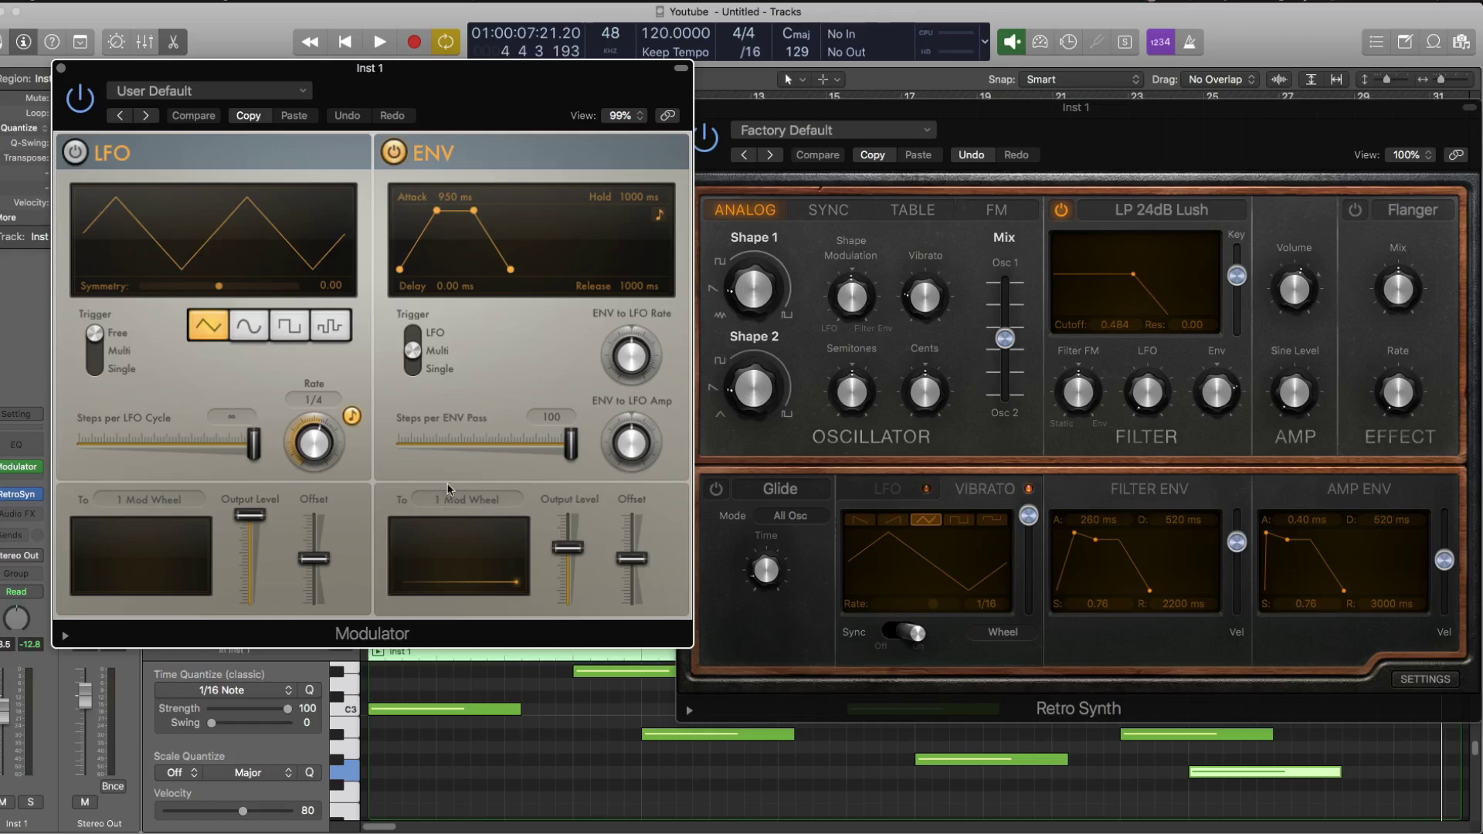
Step: Save the Modulator's current settings as its default, then audition the modulated melody
click(193, 93)
click(193, 93)
click(194, 93)
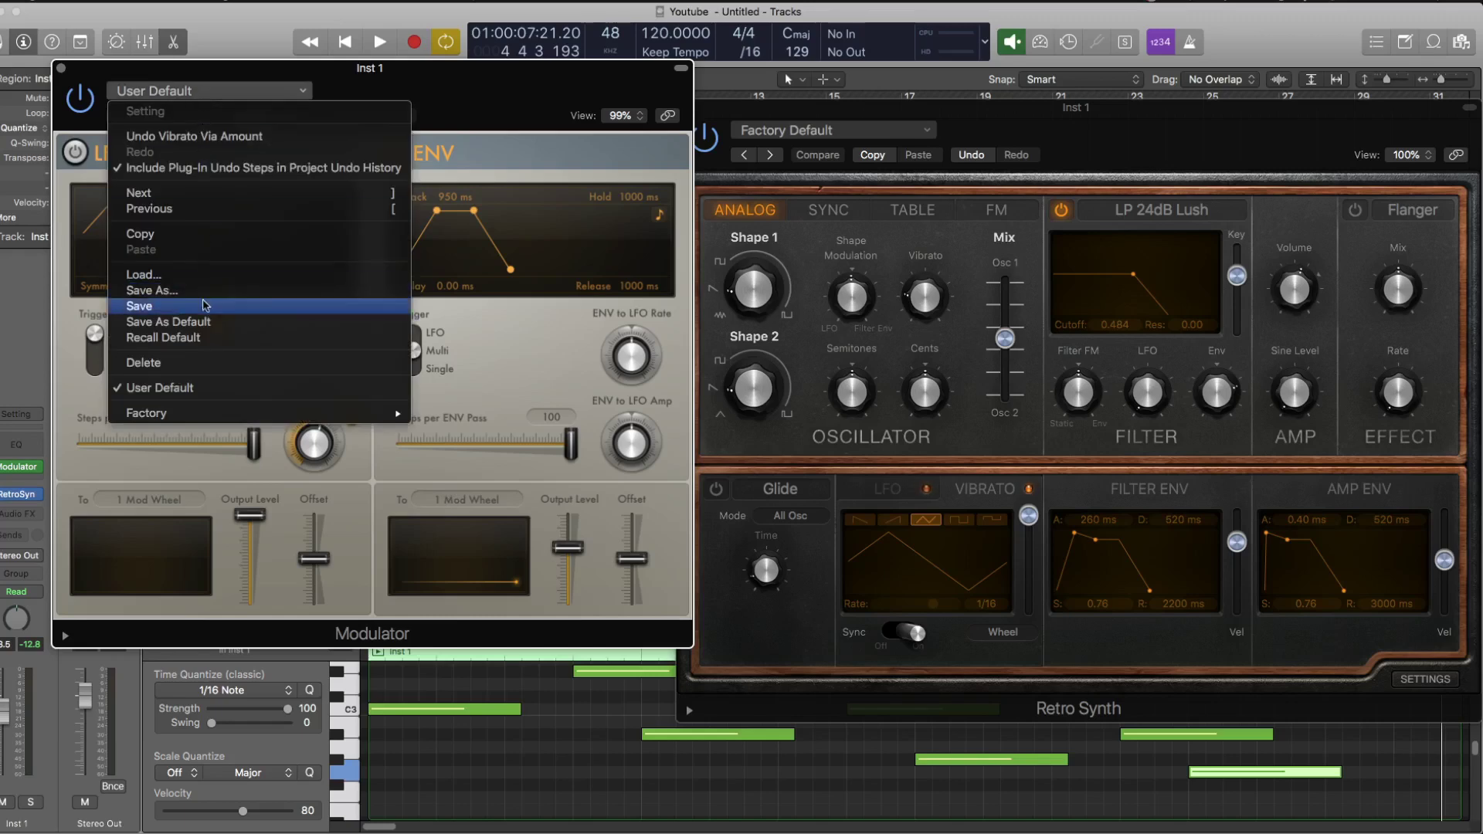
click(202, 325)
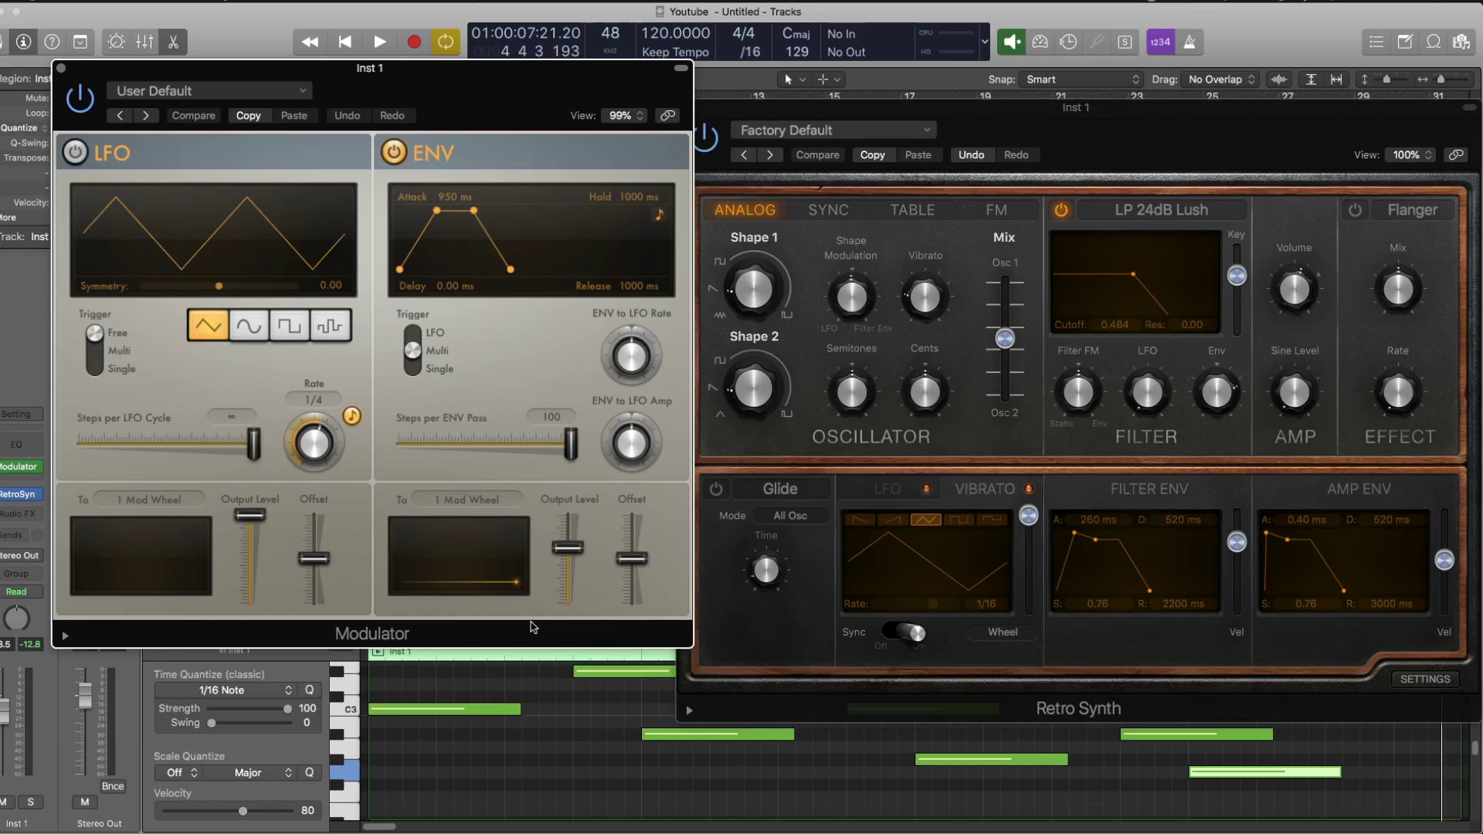
key(space)
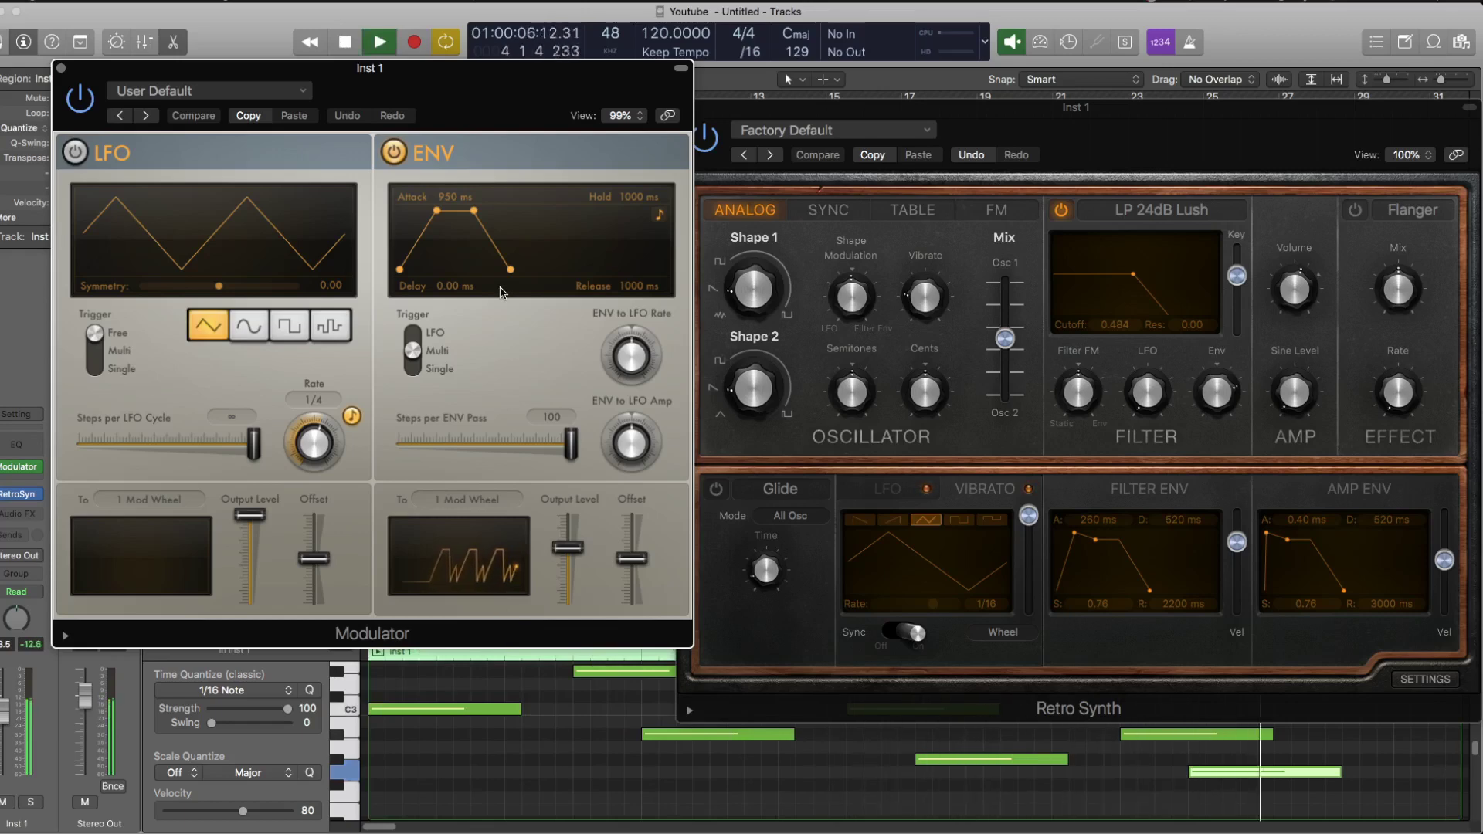
key(space)
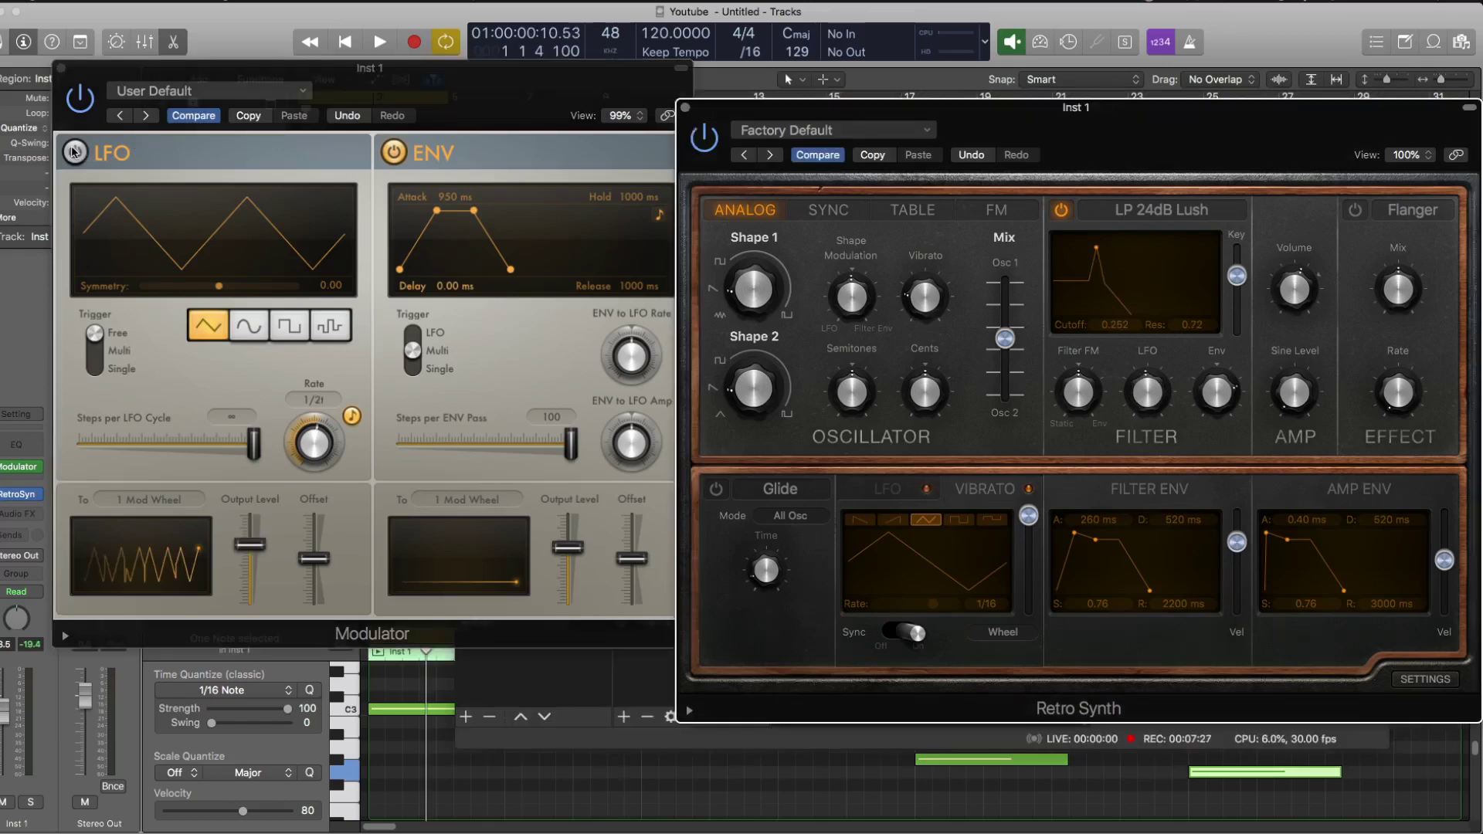
Step: Switch on the Modulator's LFO and halve the mod wheel's effect on Retro Synth's Filter Cutoff
click(74, 151)
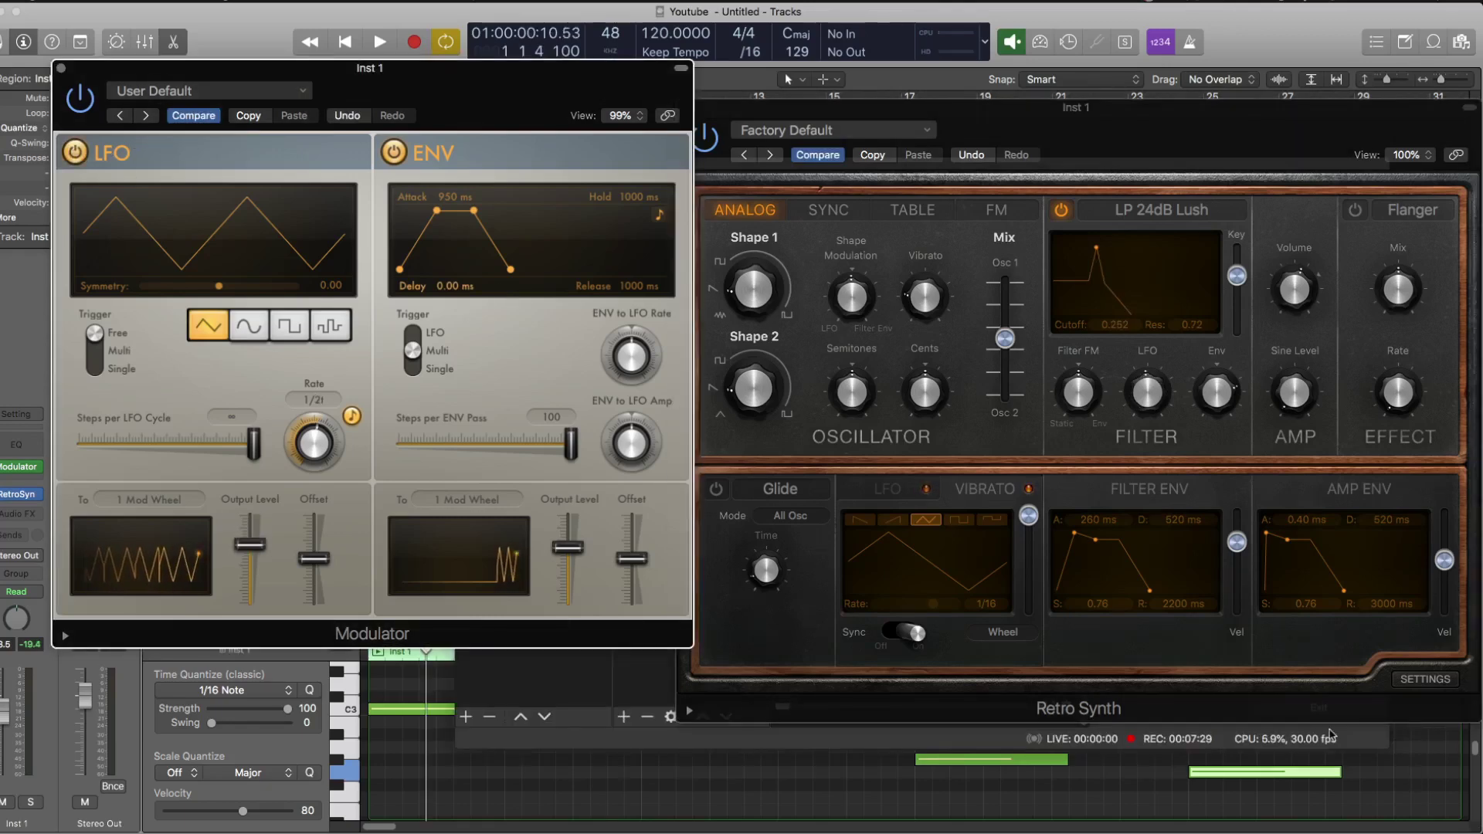
click(1418, 681)
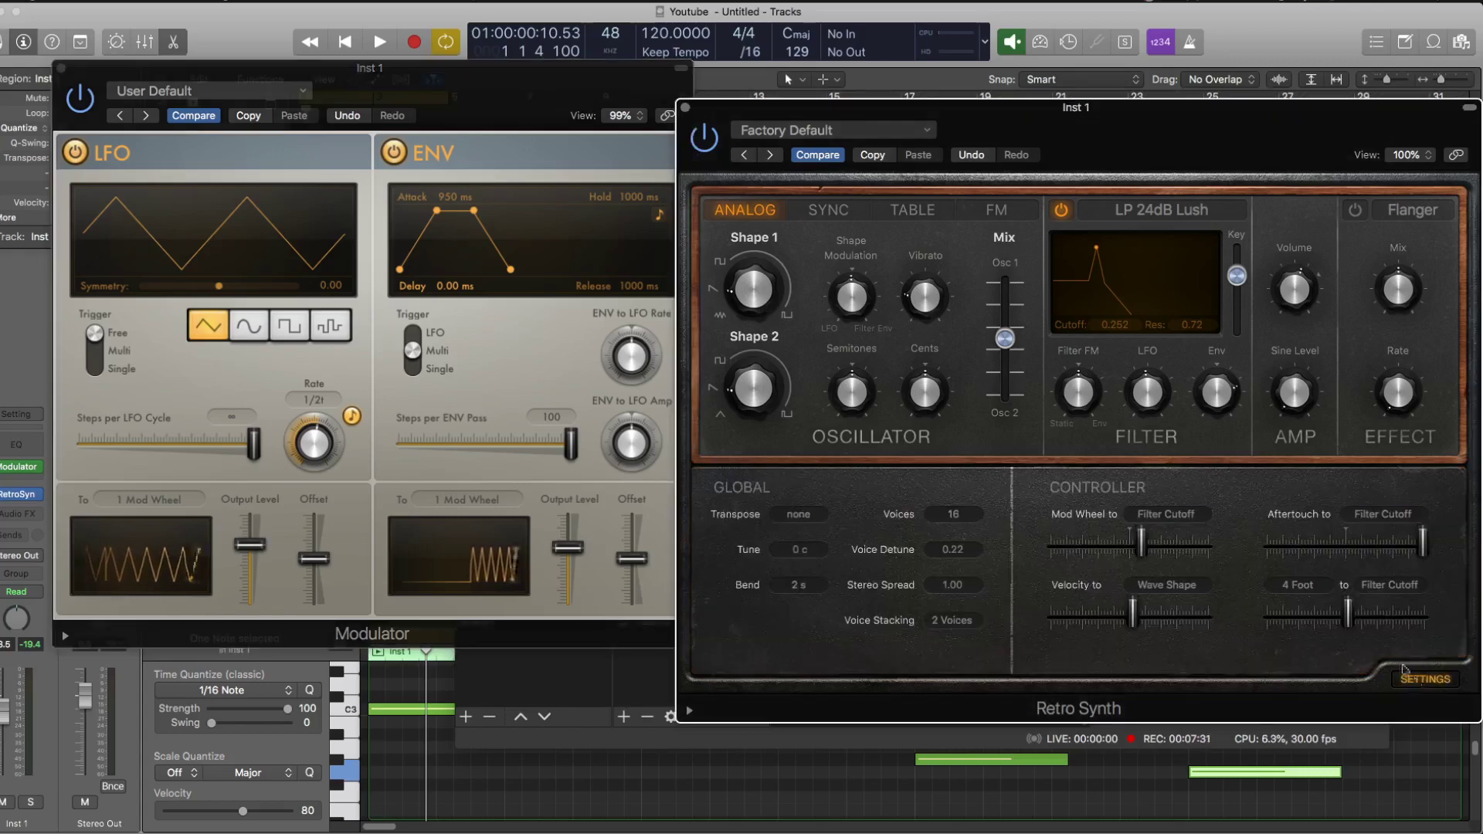
drag(1314, 513, 1394, 545)
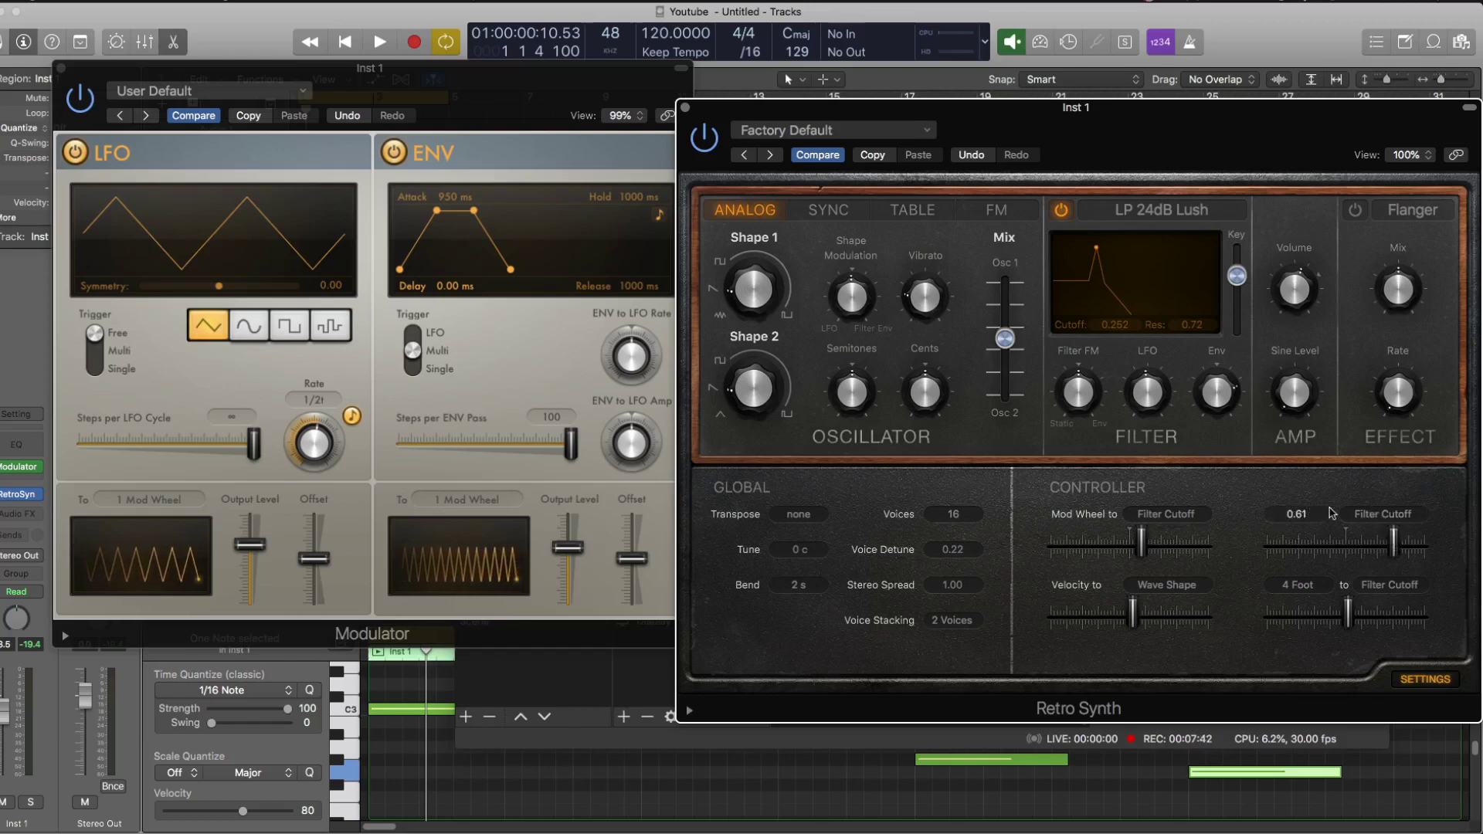
Step: Route the LFO to Aftertouch and set the filter to cutoff about 0.554, resonance 0.00 while playing
click(154, 500)
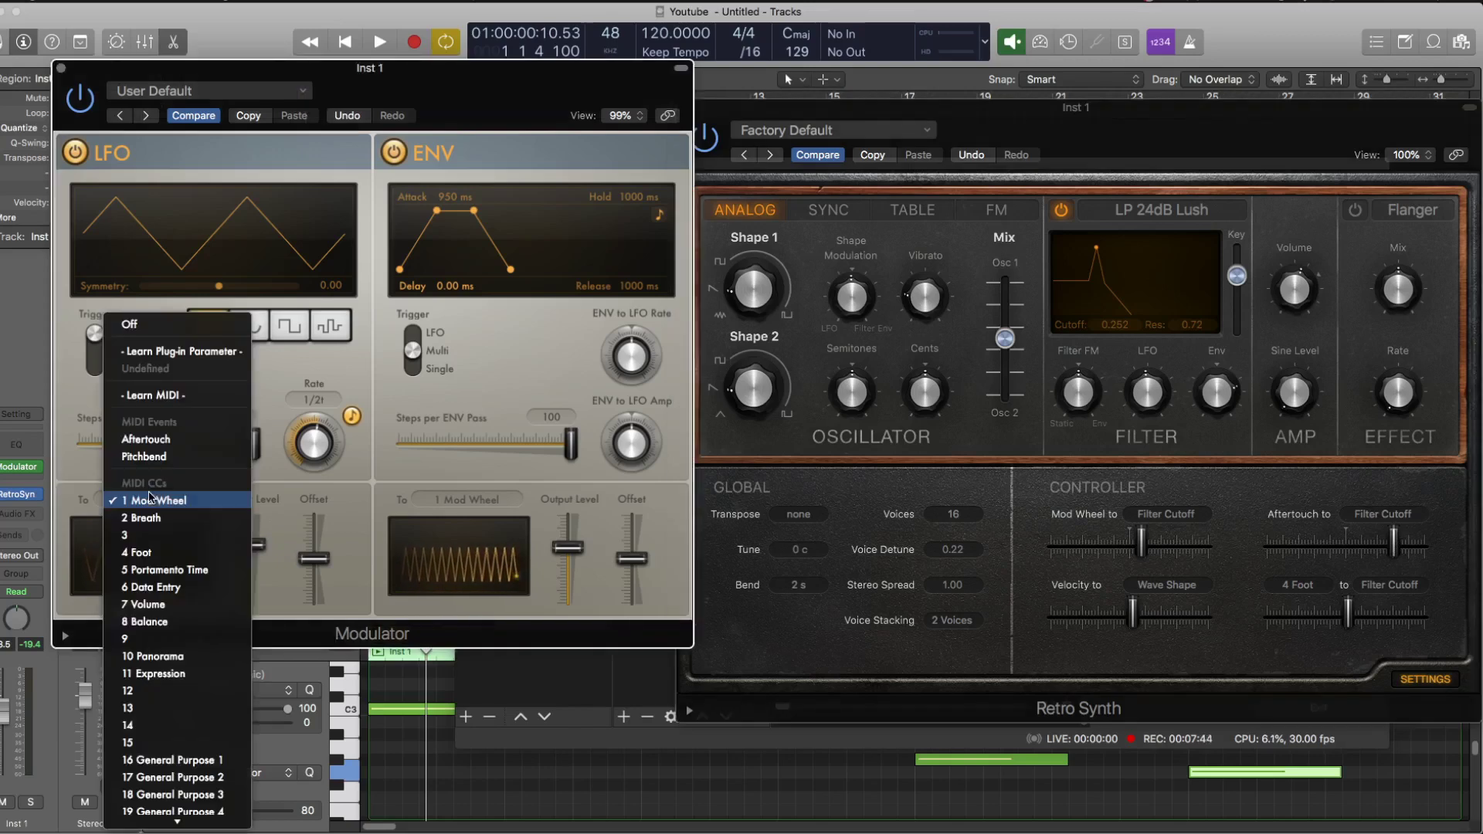
click(188, 448)
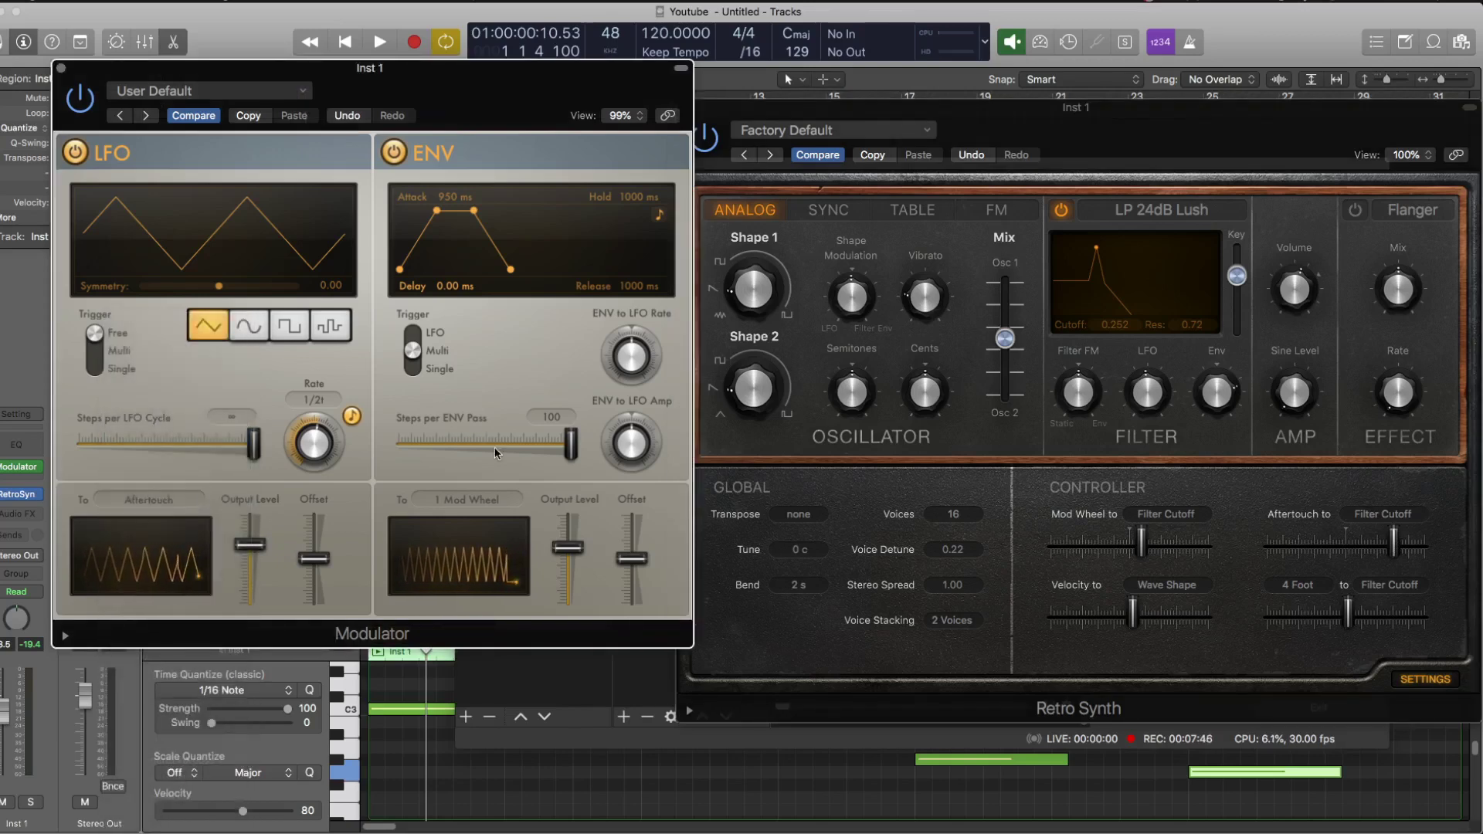
key(space)
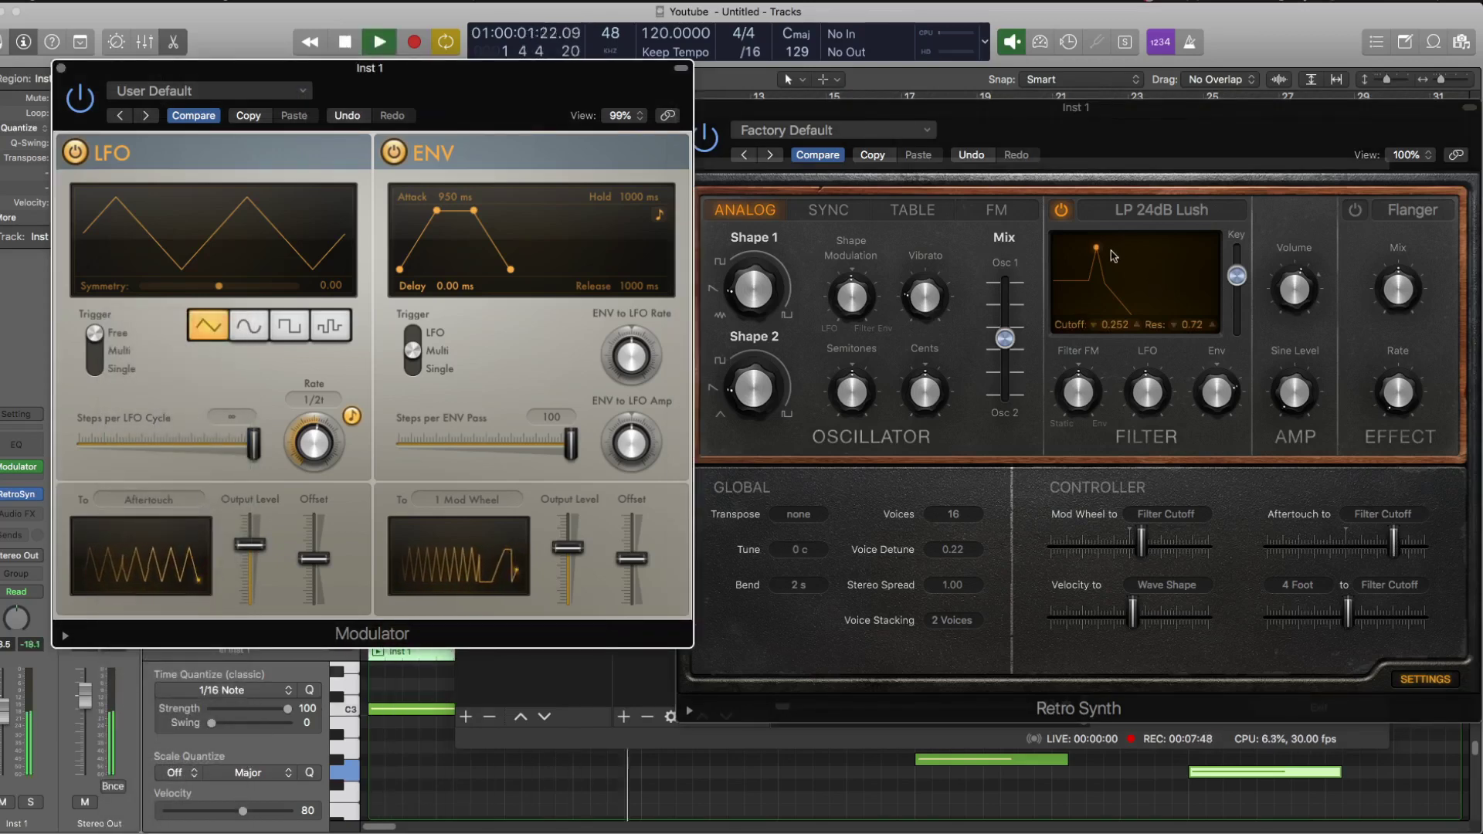
drag(1112, 256, 1134, 300)
key(space)
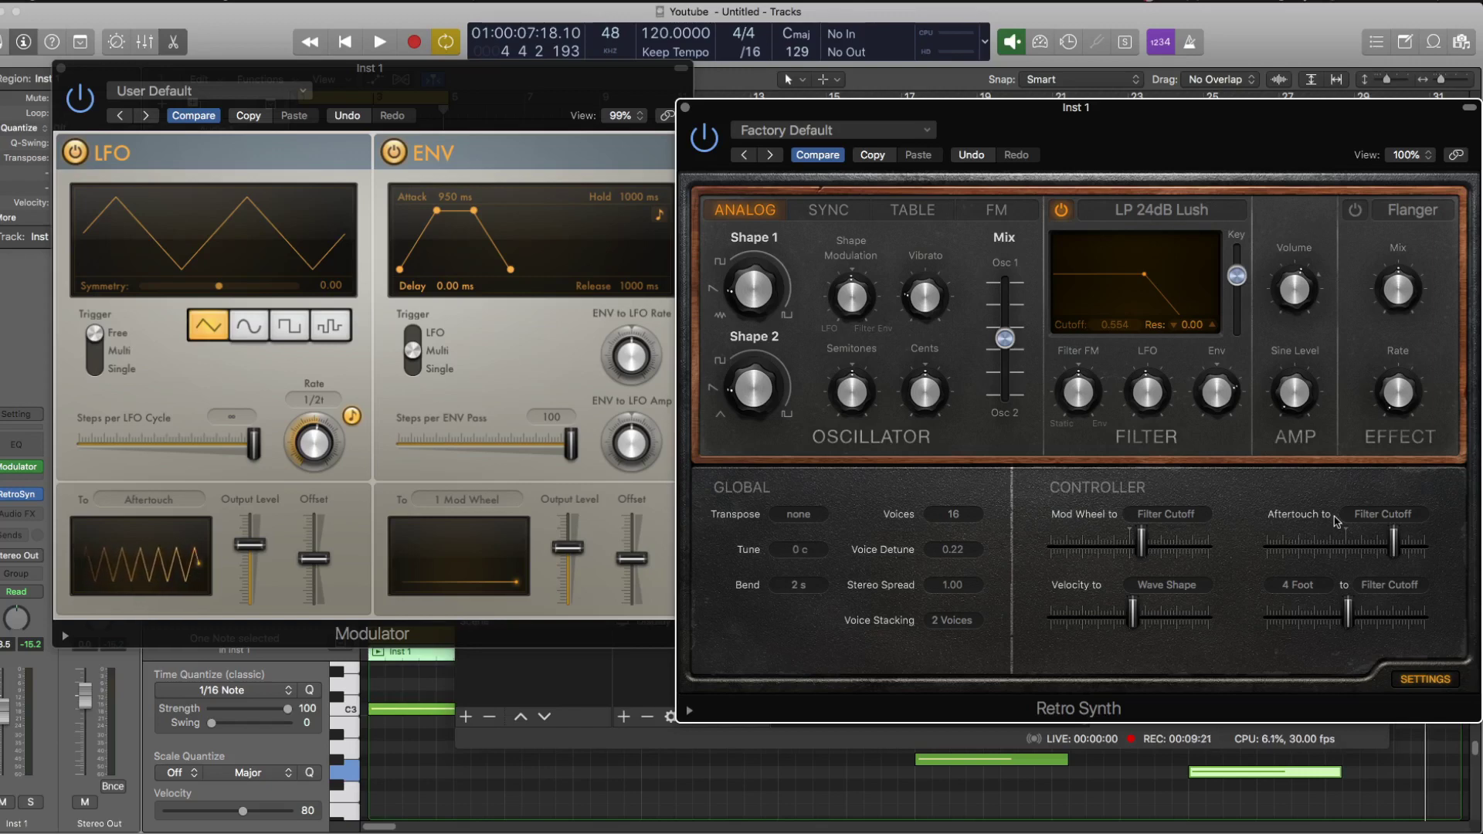
Step: Add a second Modulator with its envelope off and its LFO targeting 7 Volume
click(17, 479)
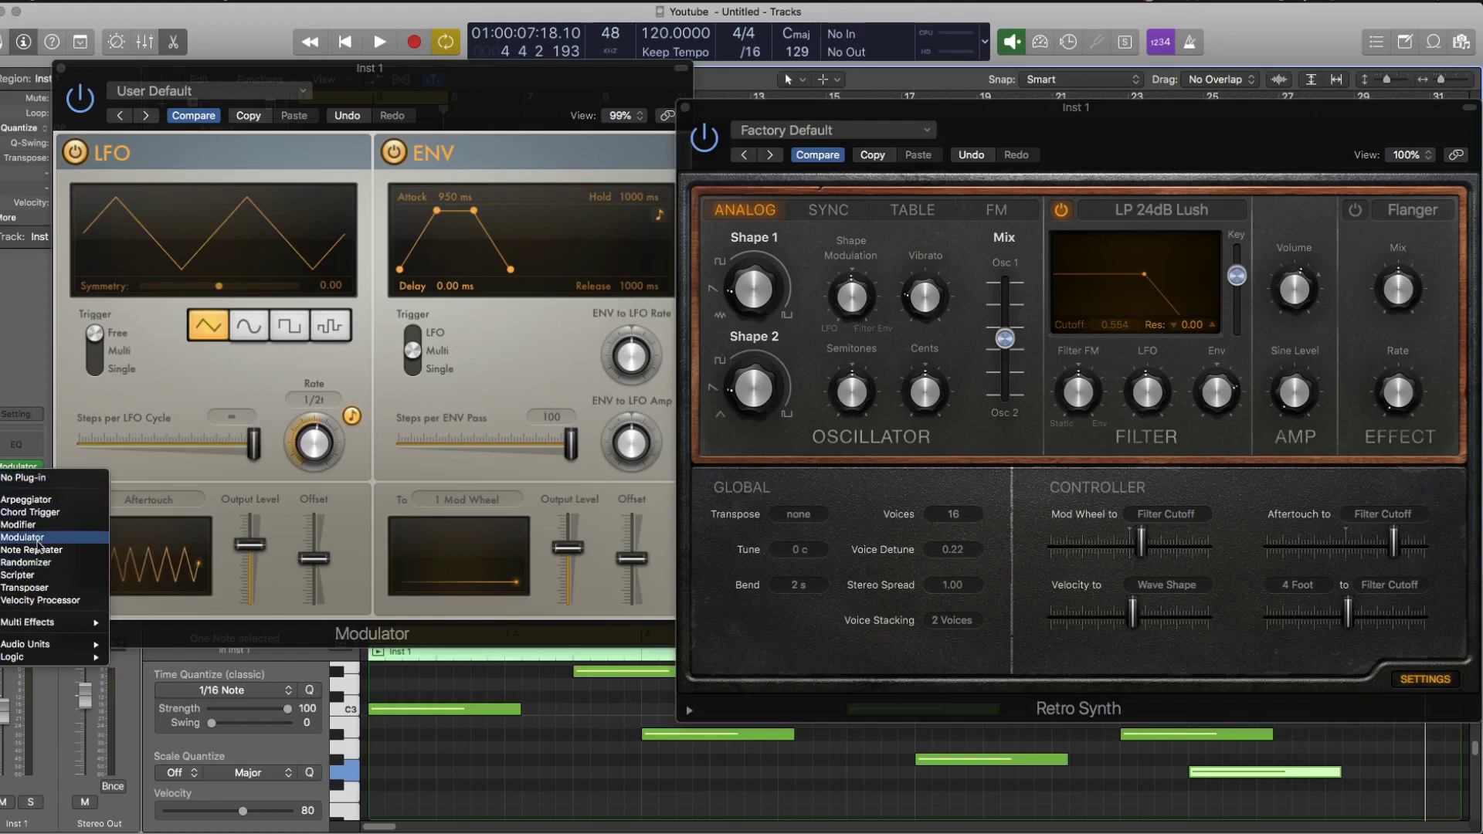
click(22, 536)
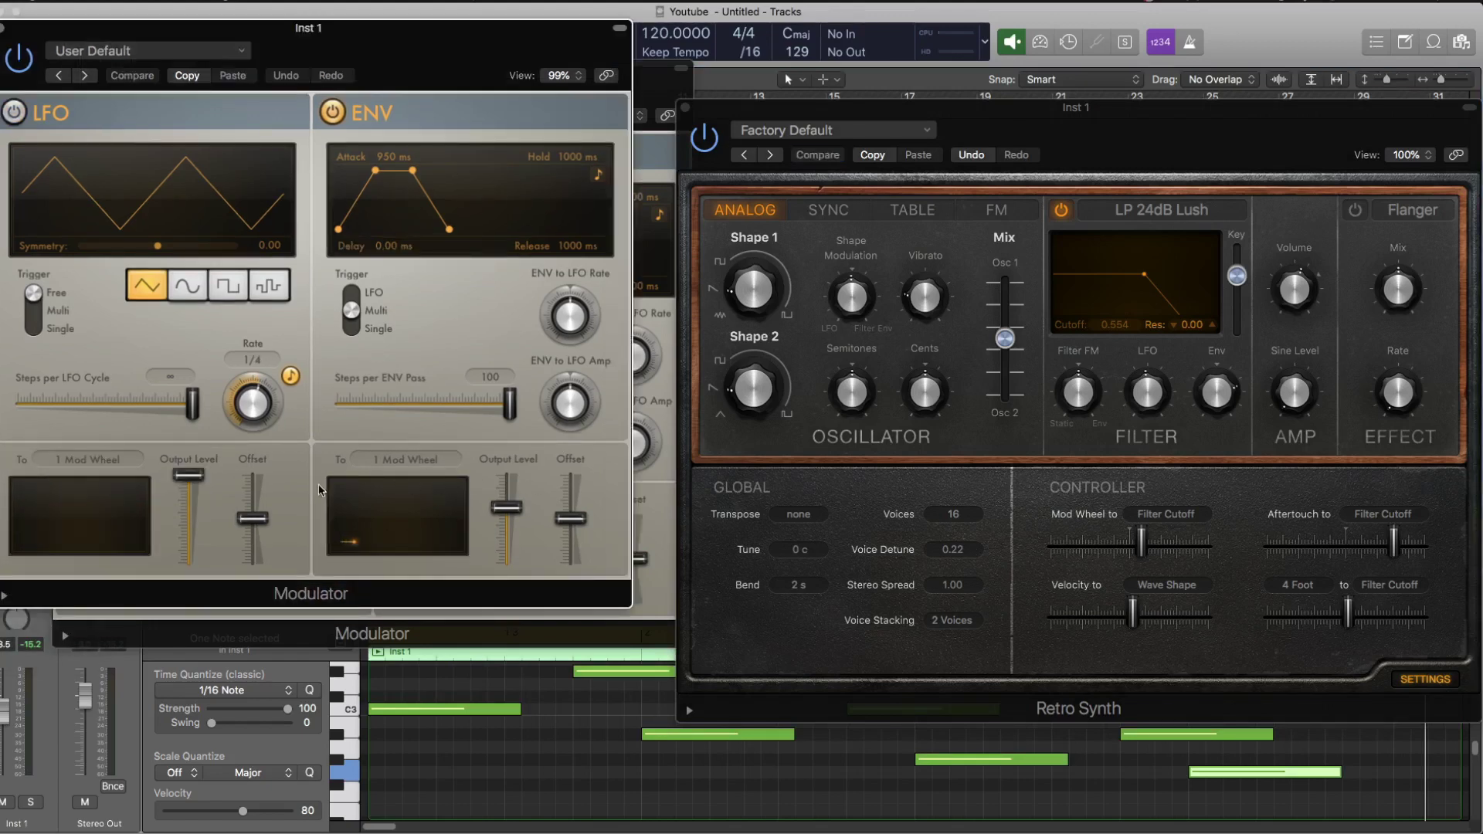
click(333, 113)
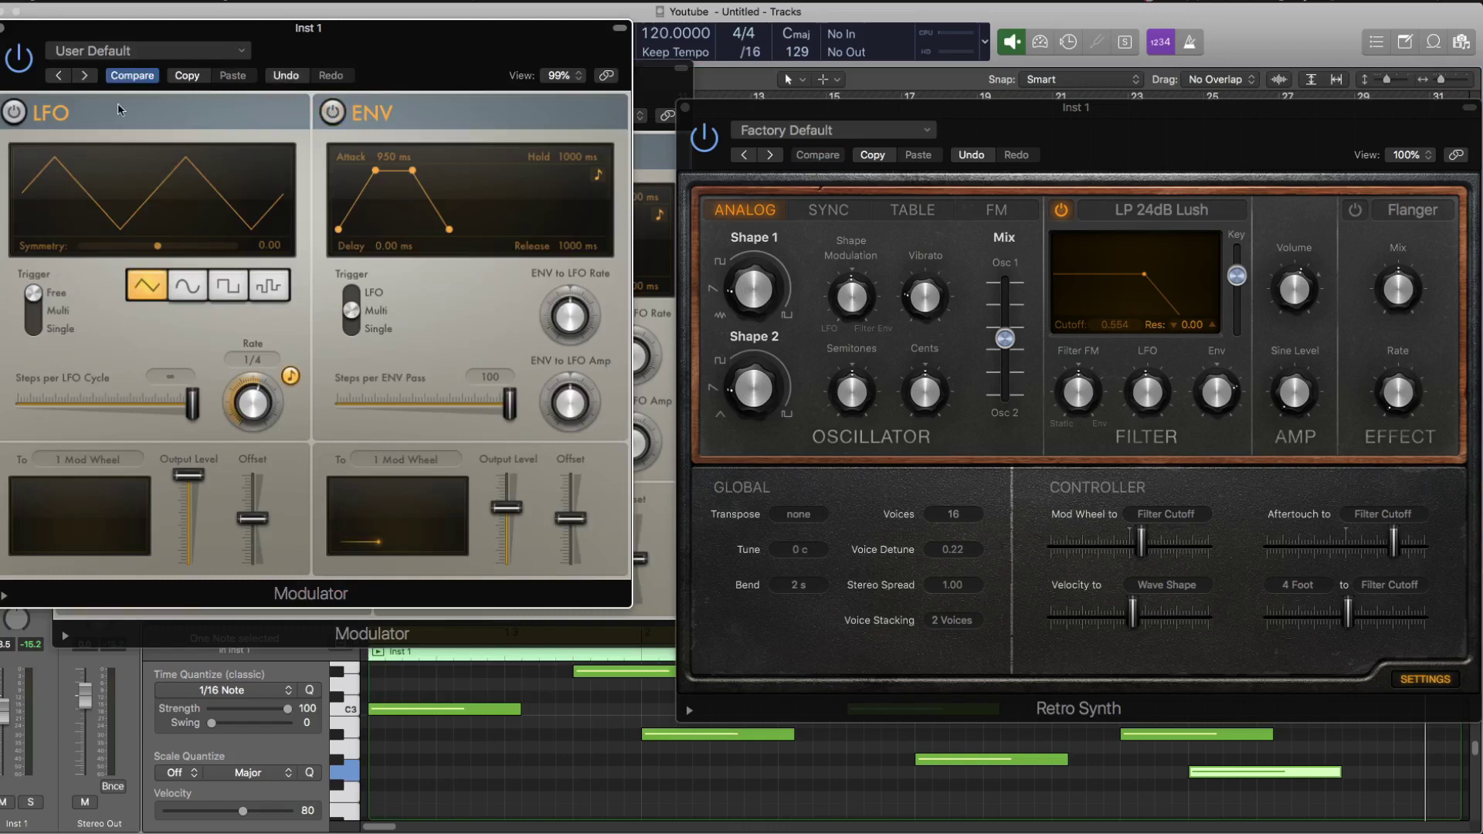
click(92, 461)
click(98, 566)
Step: Close both Modulator windows and show Retro Synth's glide, vibrato and envelope controls
click(3, 31)
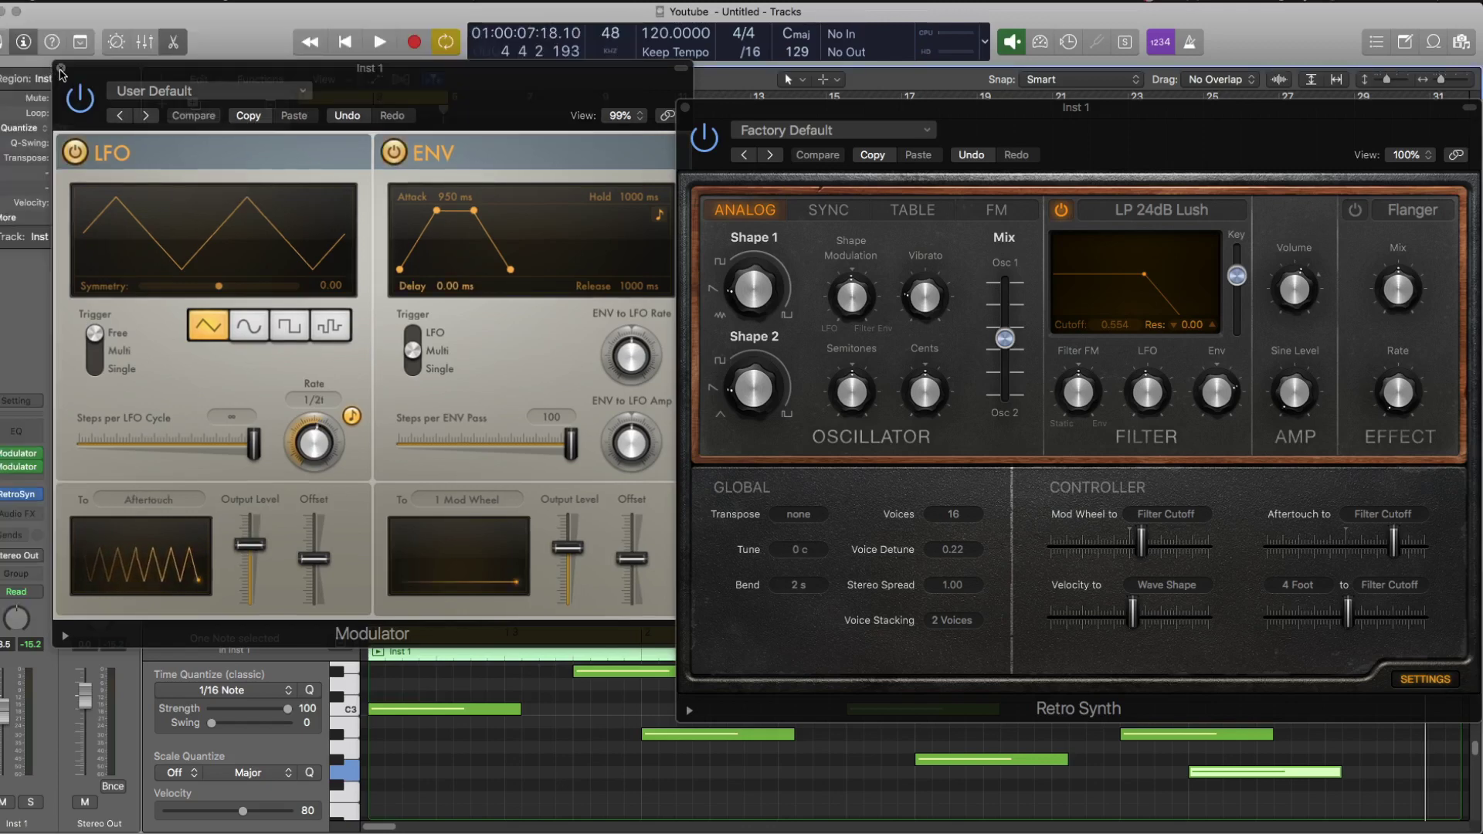
click(61, 70)
click(1103, 437)
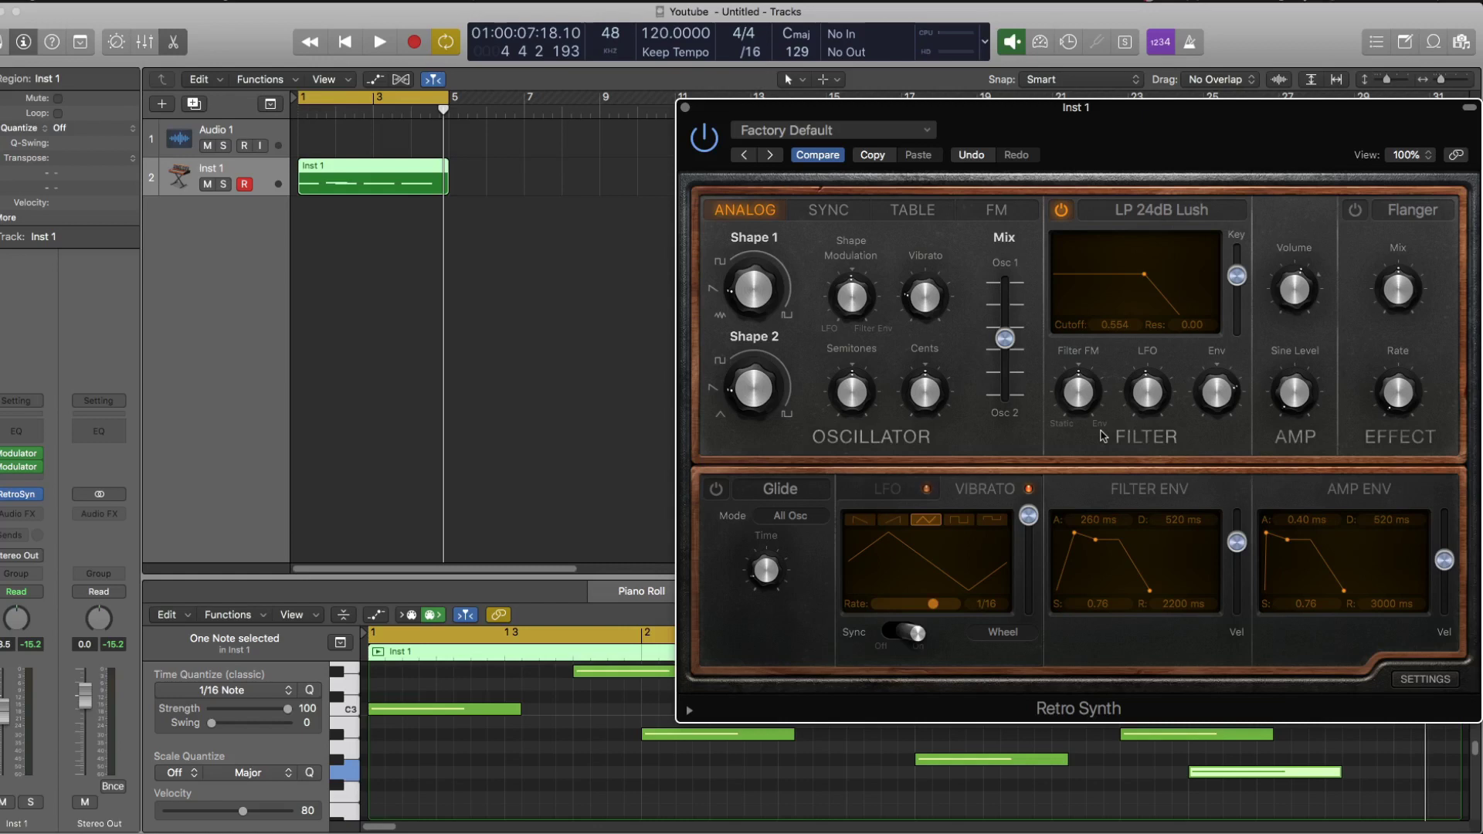
Step: Reopen the first Modulator, set Retro Synth's filter envelope attack to 160 ms, and play the melody
click(21, 453)
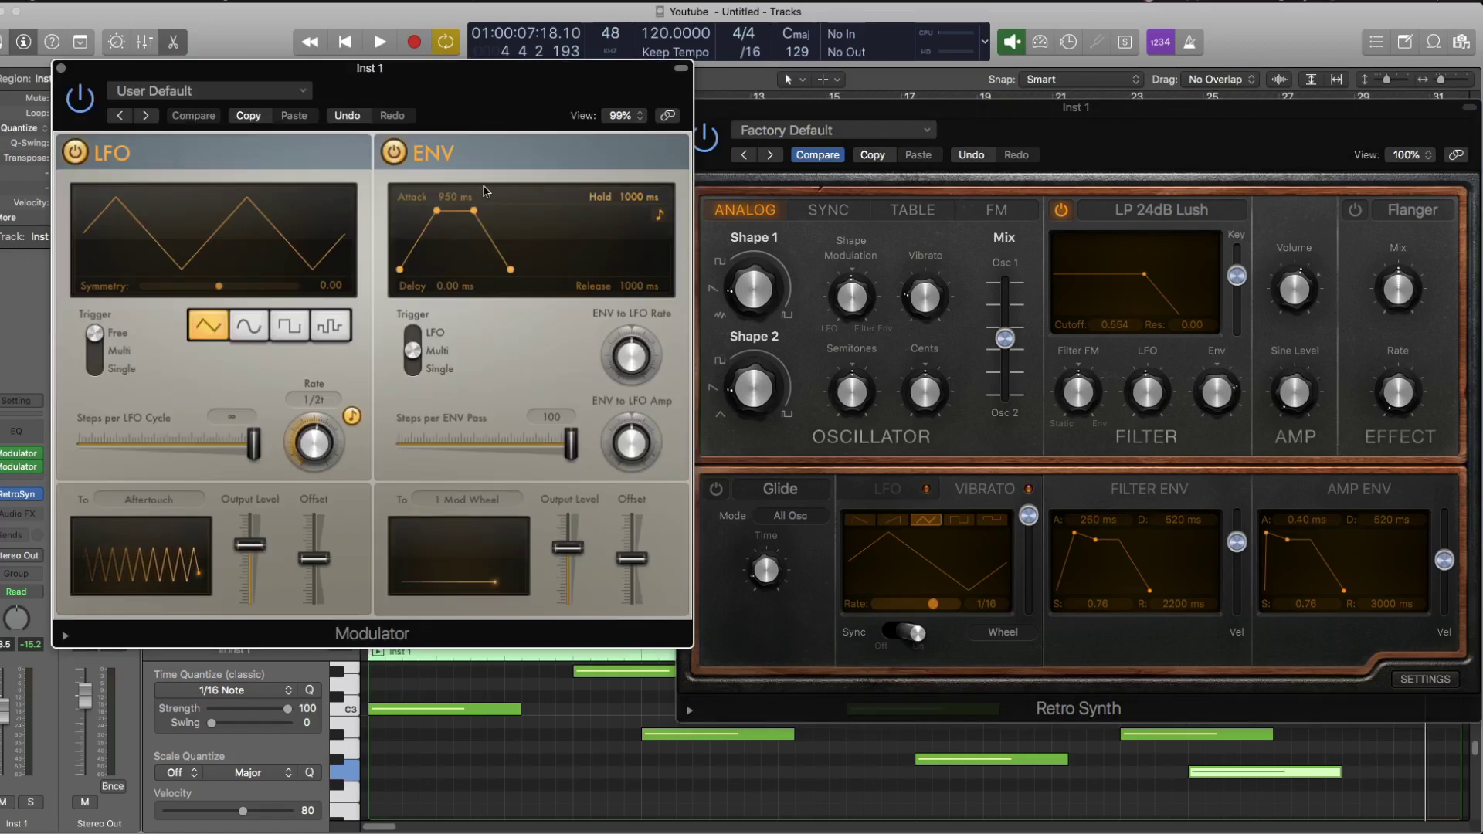
drag(1074, 533, 1076, 534)
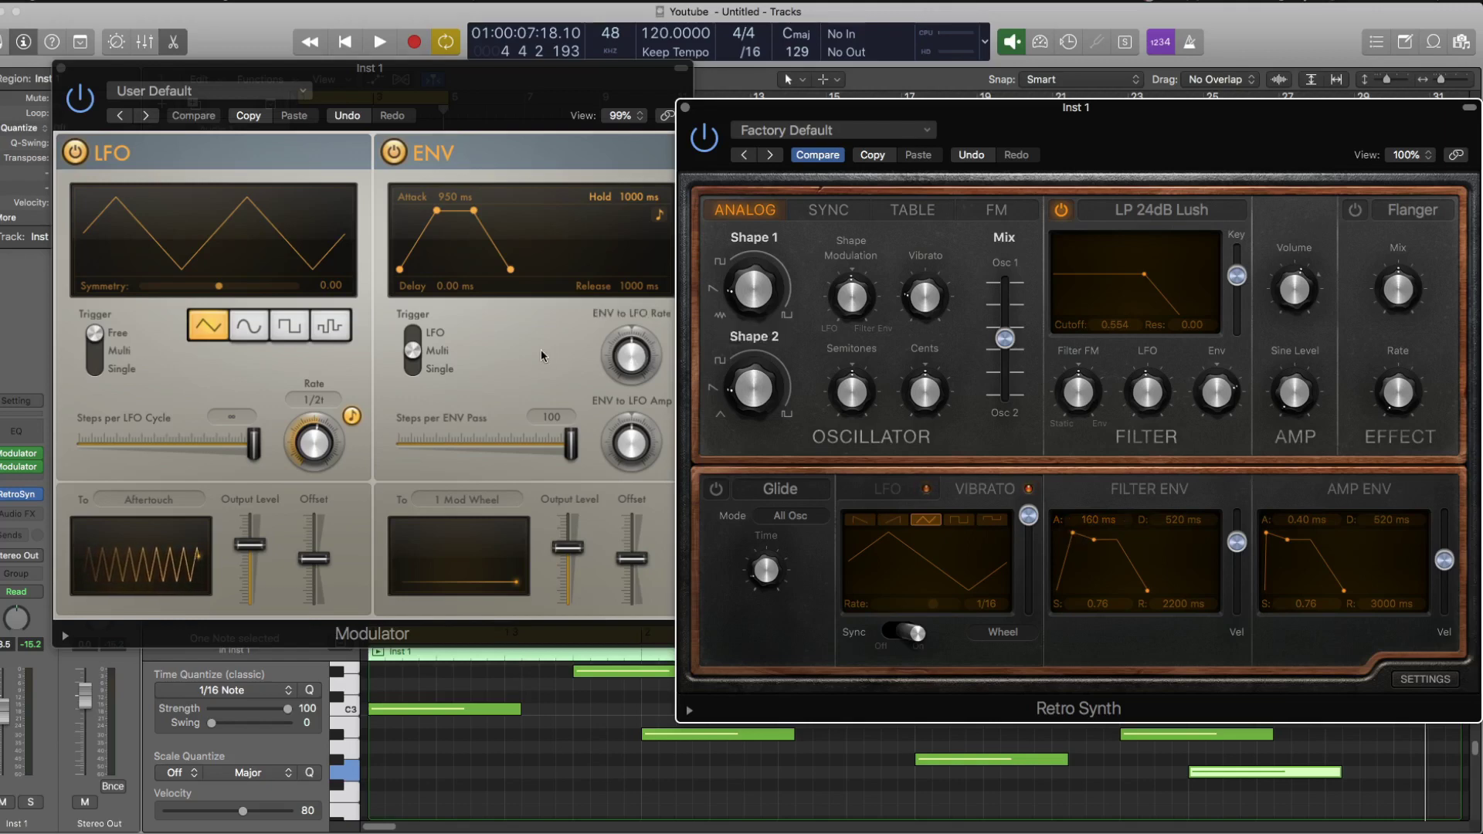
key(space)
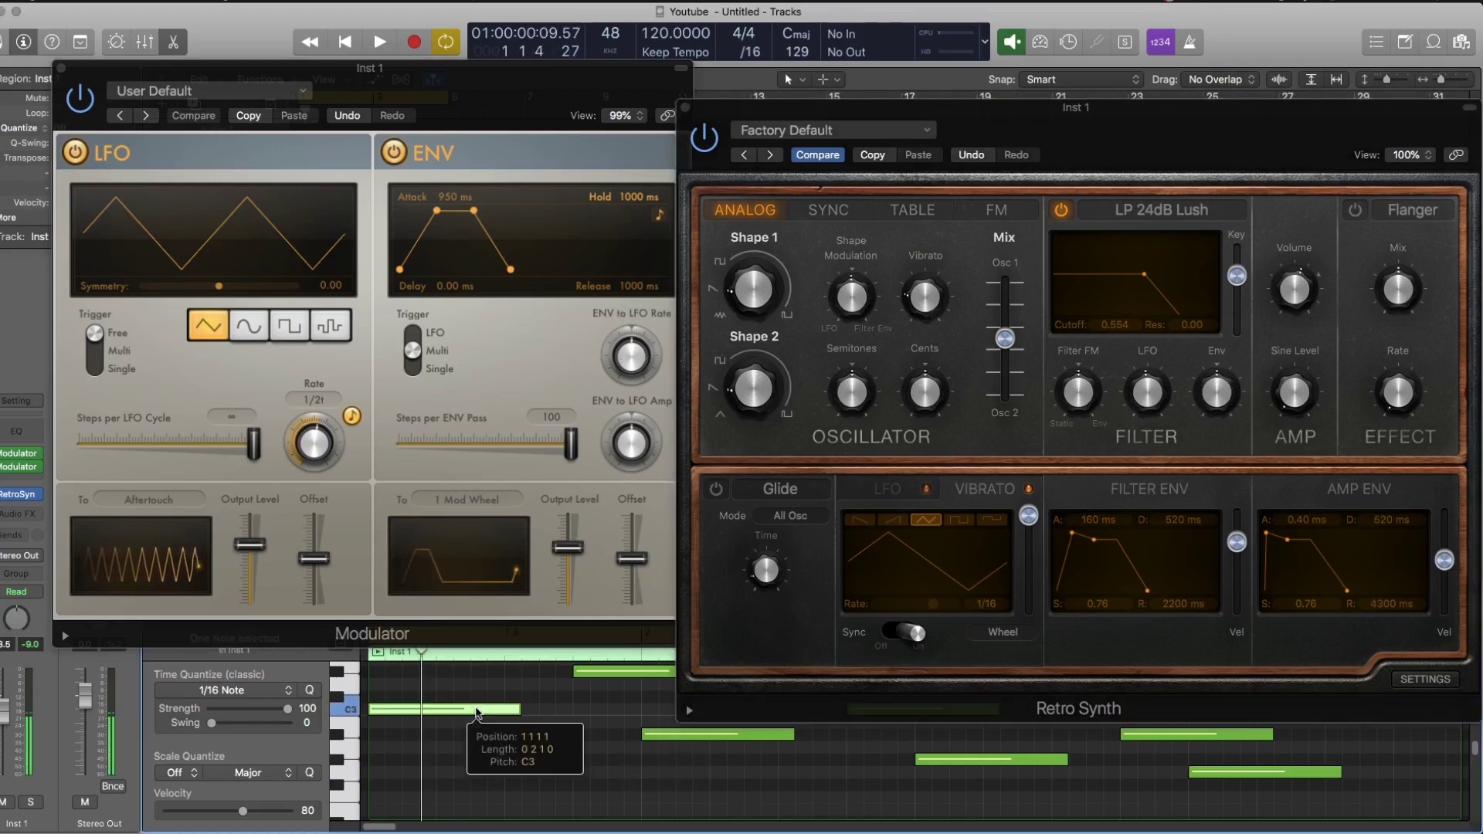
Step: Select the C3 note to inspect it, then deselect it
click(476, 709)
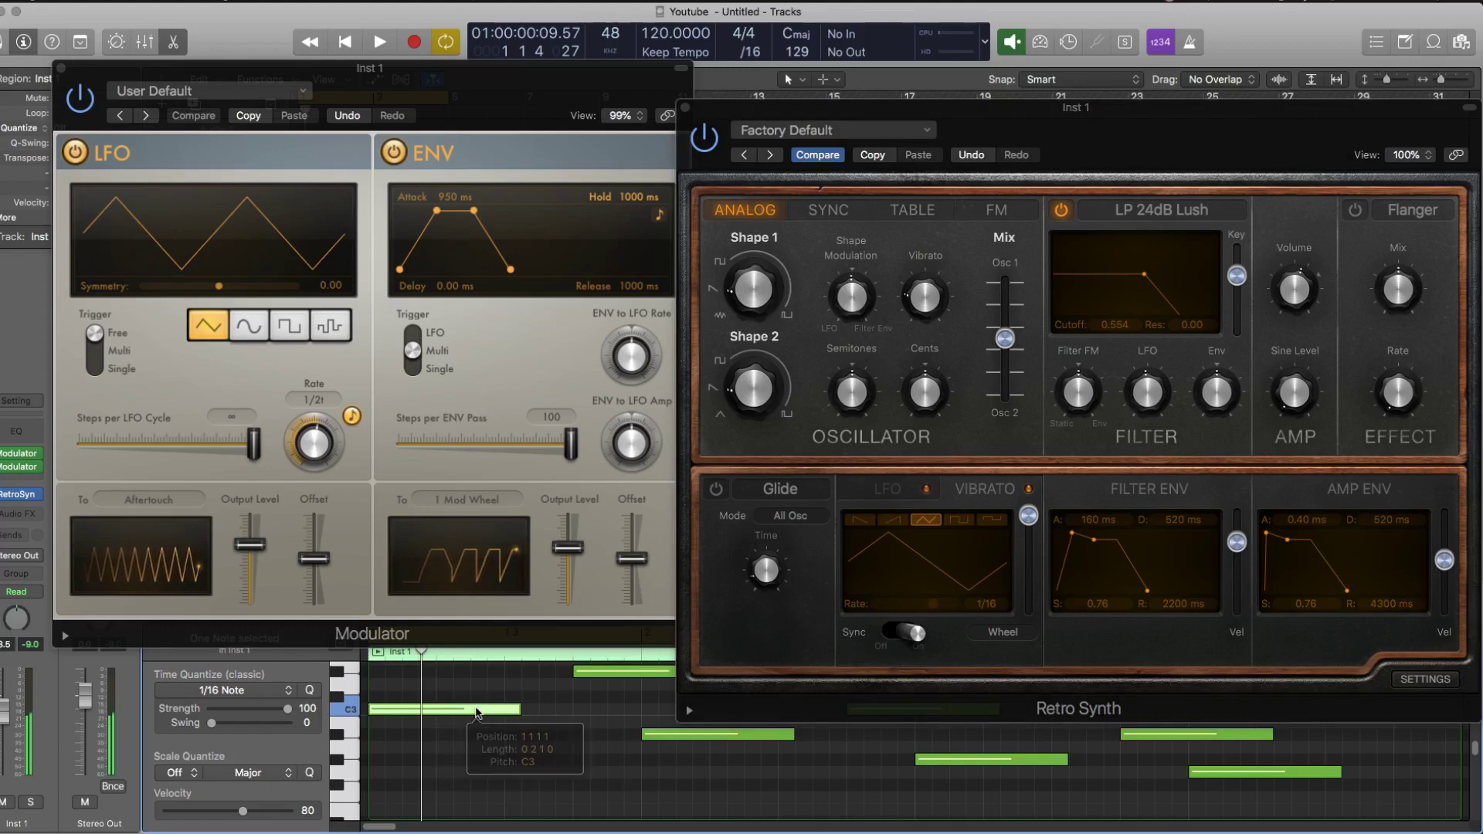
click(479, 742)
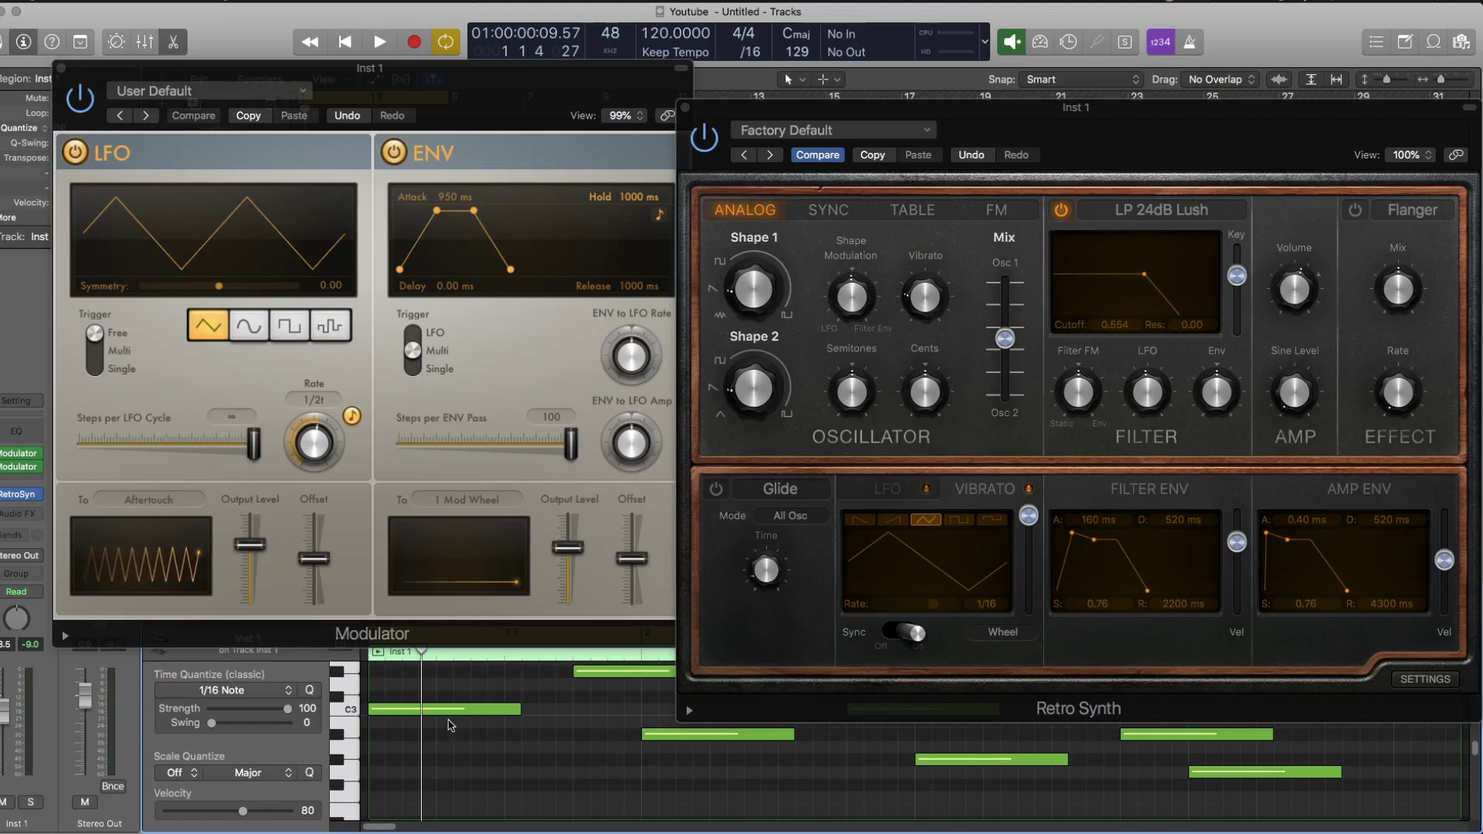
mouse_move(453, 716)
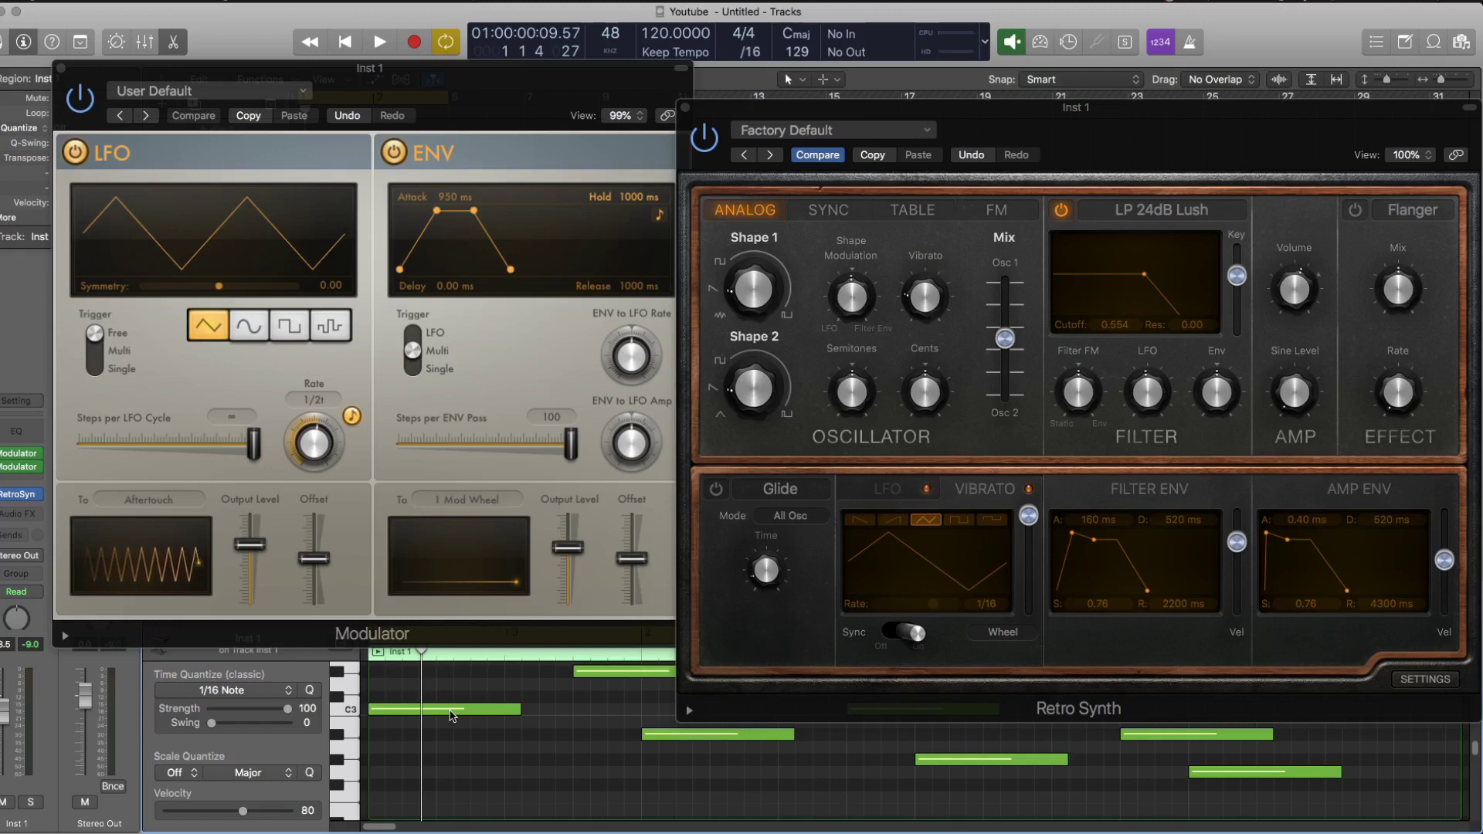
click(467, 500)
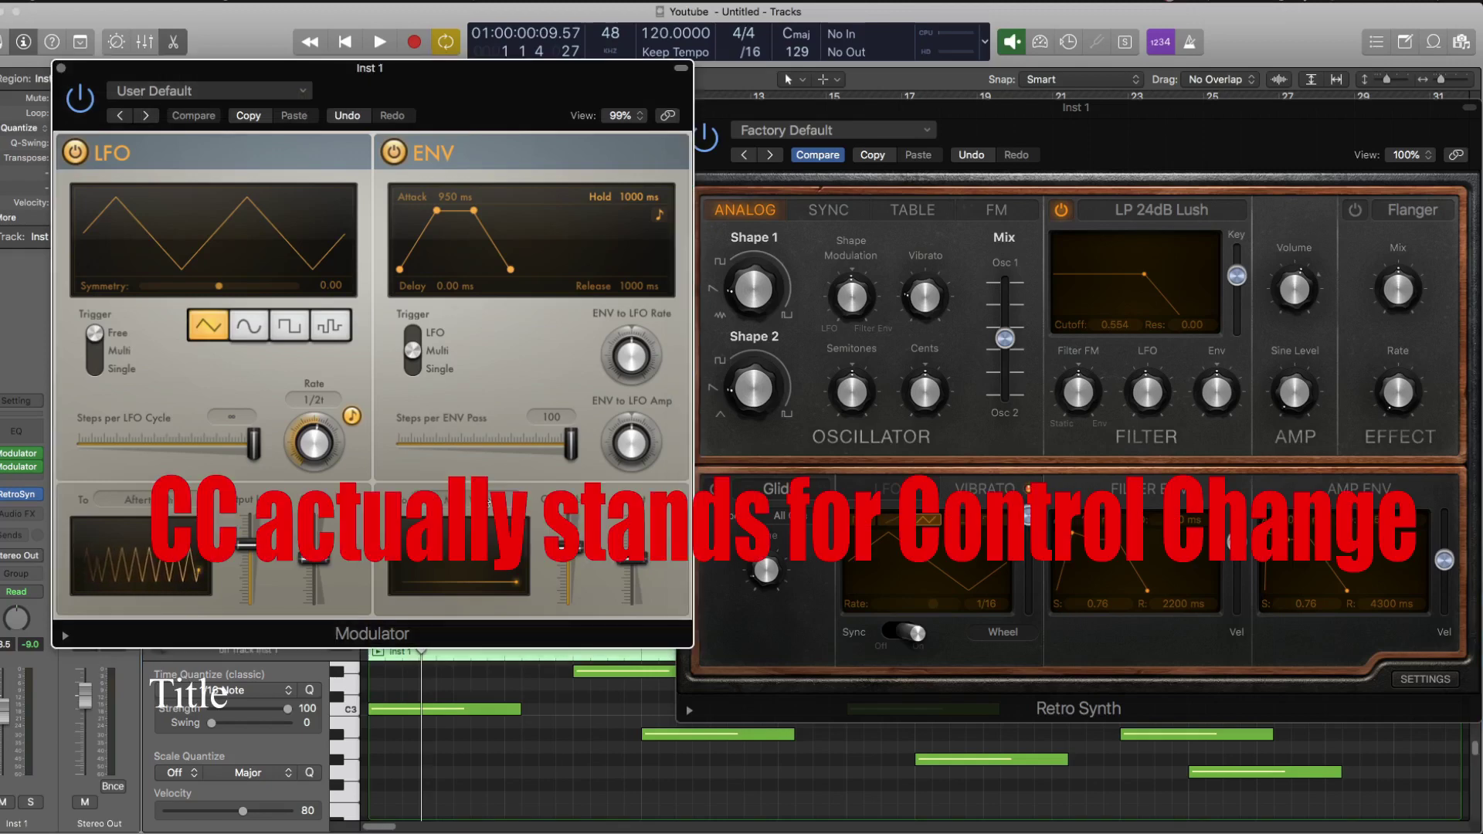
click(468, 500)
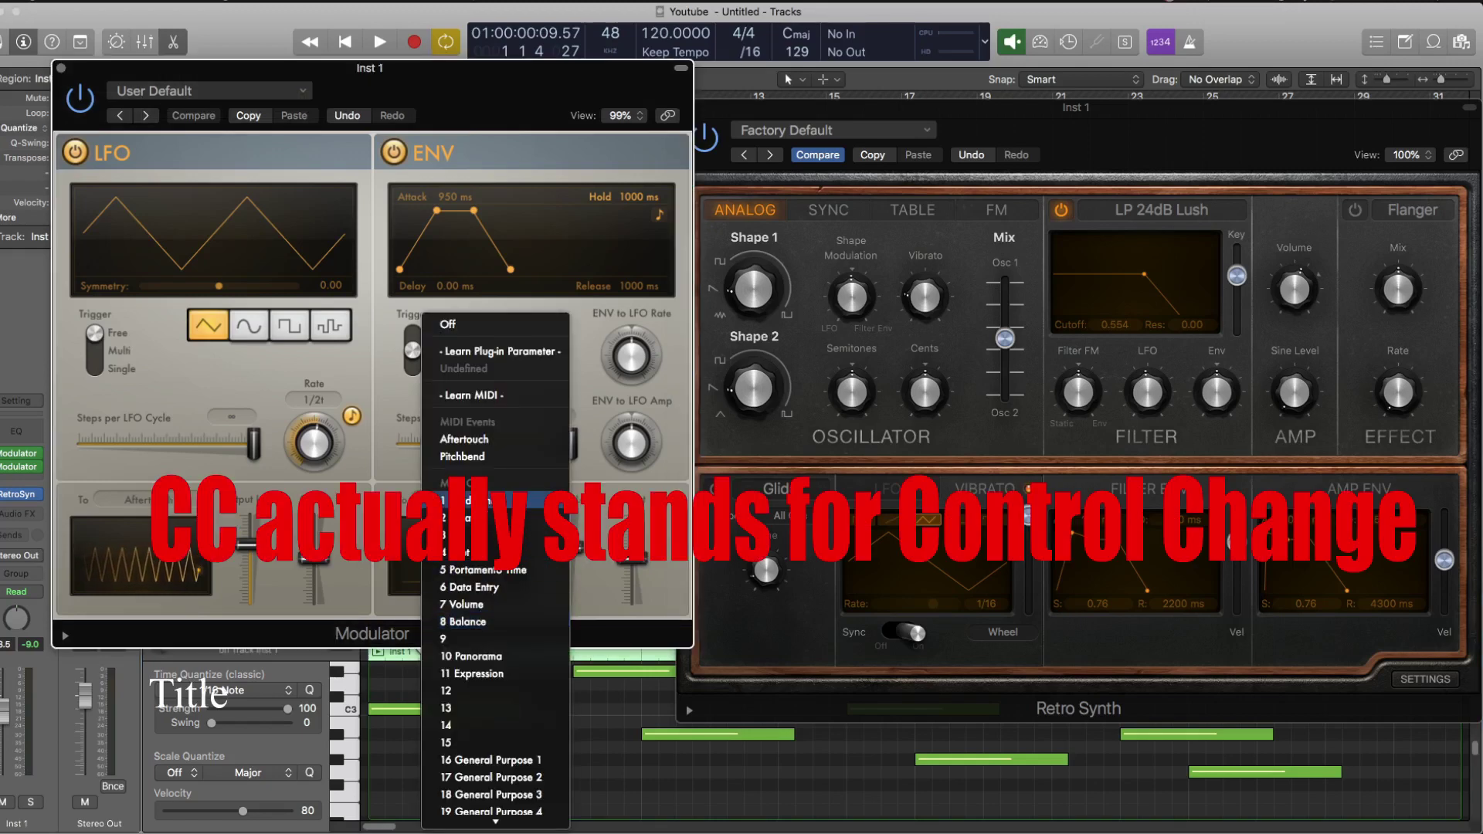
mouse_move(473, 826)
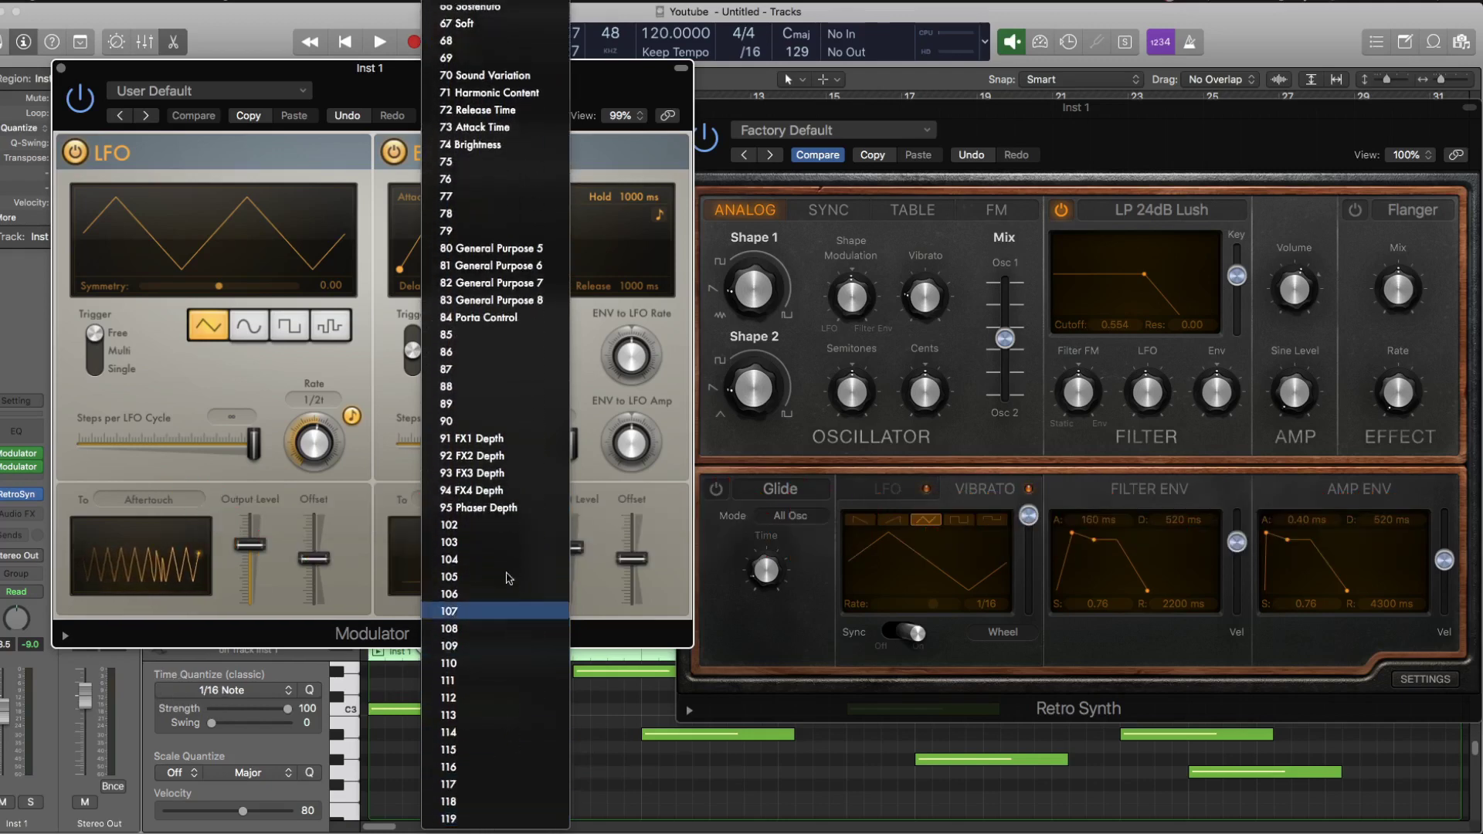
click(391, 480)
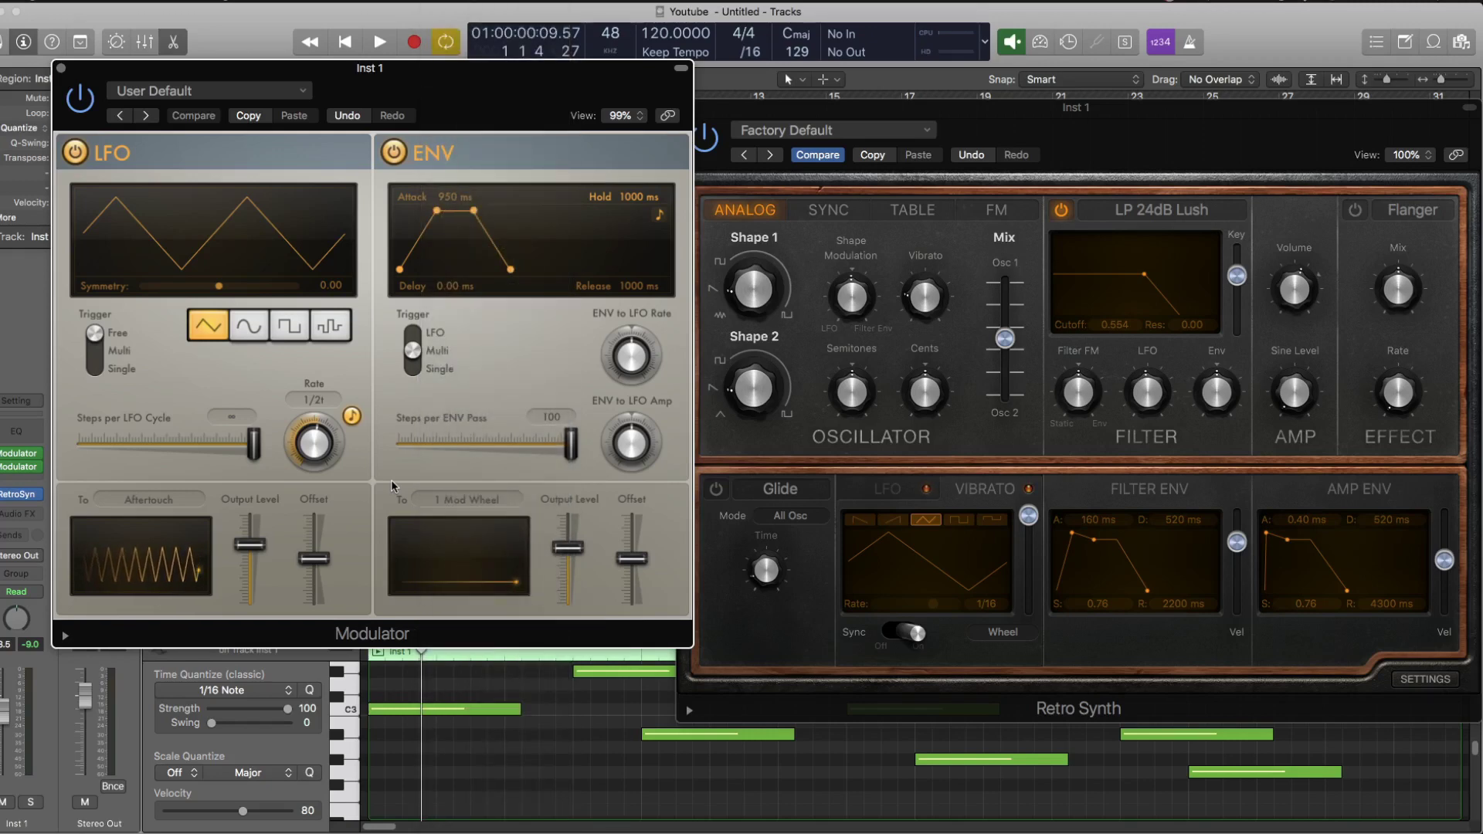